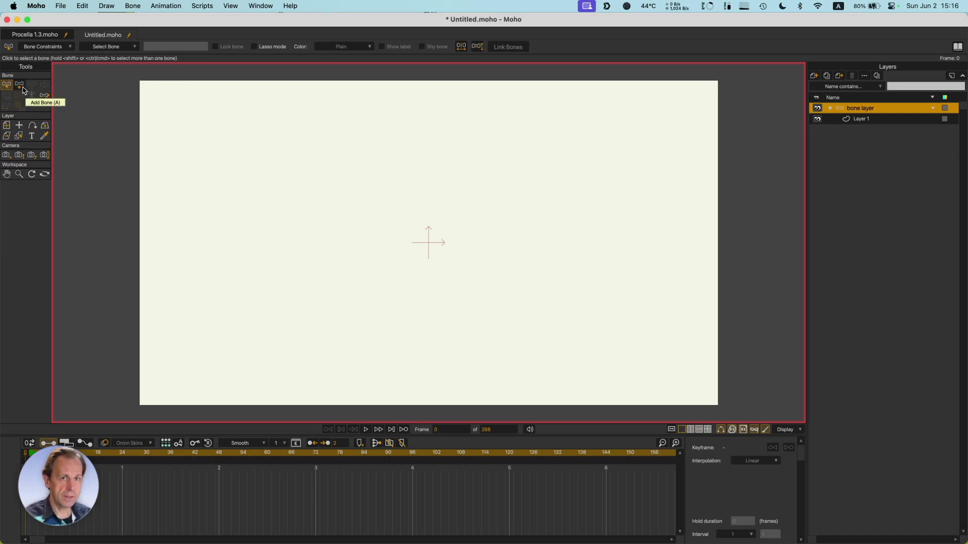
# - Add a chain of seven bones running down, curving around and up the opposite side, ending with one slanting from the first bone's top
pyautogui.click(23, 90)
pyautogui.moveTo(392, 149); pyautogui.dragTo(586, 281)
pyautogui.moveTo(585, 281); pyautogui.dragTo(623, 231)
pyautogui.moveTo(631, 219); pyautogui.dragTo(624, 174)
pyautogui.moveTo(395, 155); pyautogui.dragTo(502, 117)
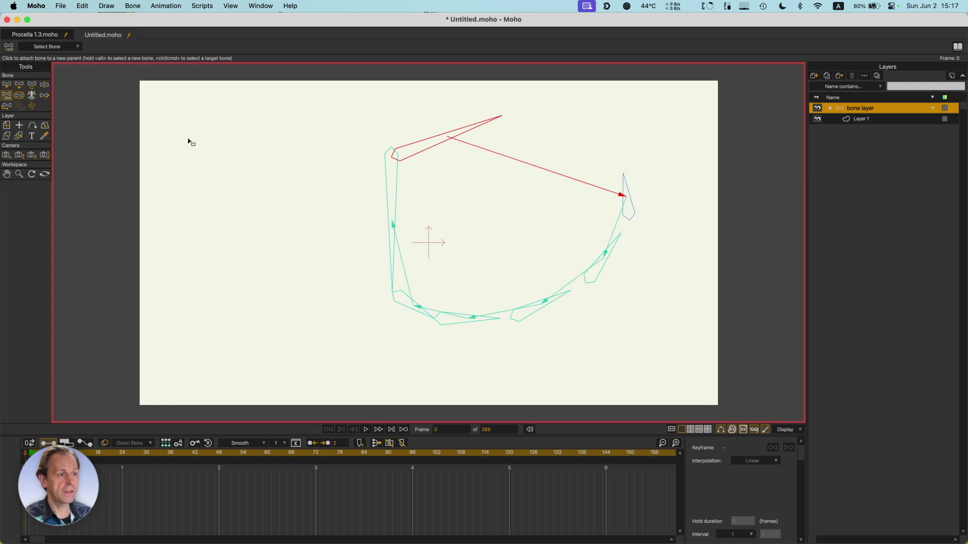
# - Display the parent arrows between the bones with Reparent Bone to examine the chain's hierarchy
pyautogui.click(8, 95)
pyautogui.click(18, 97)
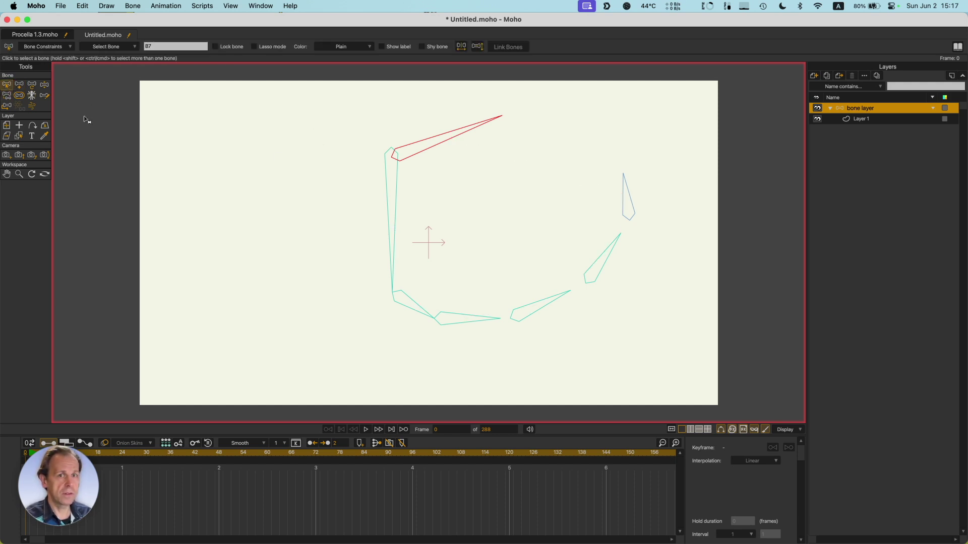
pyautogui.click(9, 97)
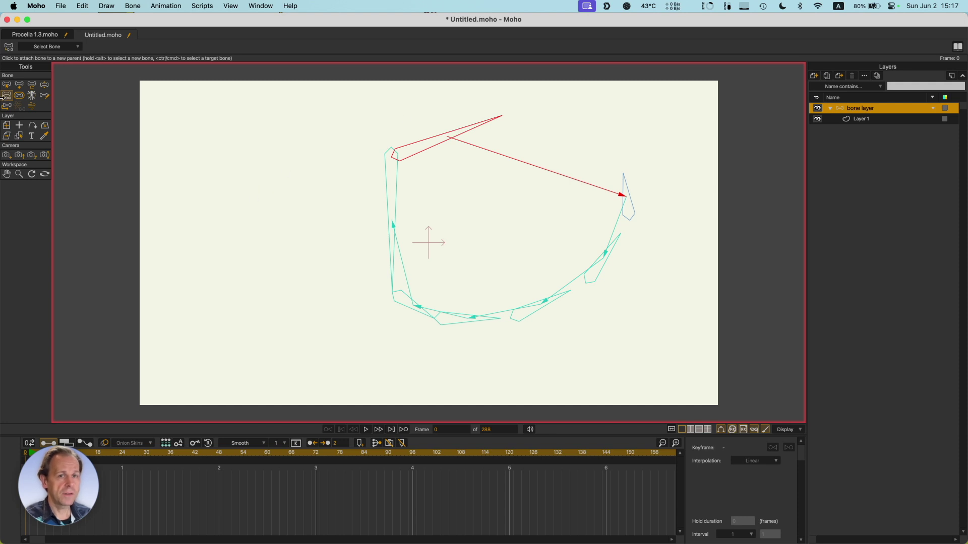
# - Add a long vertical bone apart from the chain, to its left on the canvas, and select it
pyautogui.click(19, 85)
pyautogui.moveTo(274, 179); pyautogui.dragTo(273, 335)
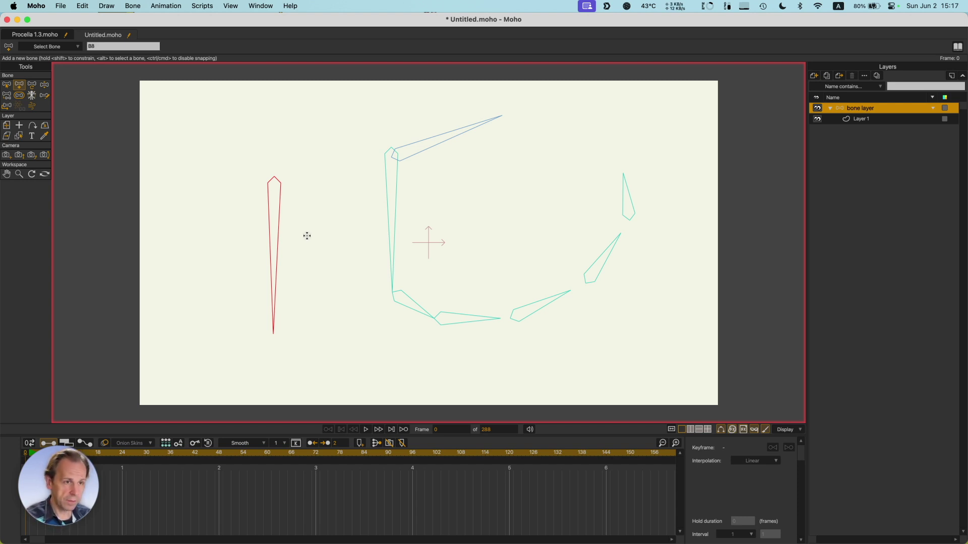
pyautogui.press('z')
pyautogui.click(292, 234)
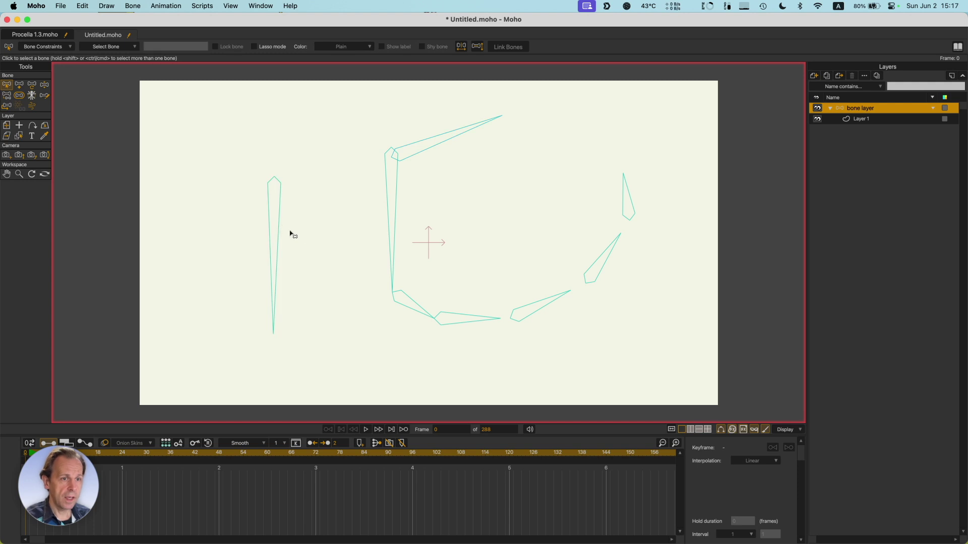
pyautogui.click(280, 211)
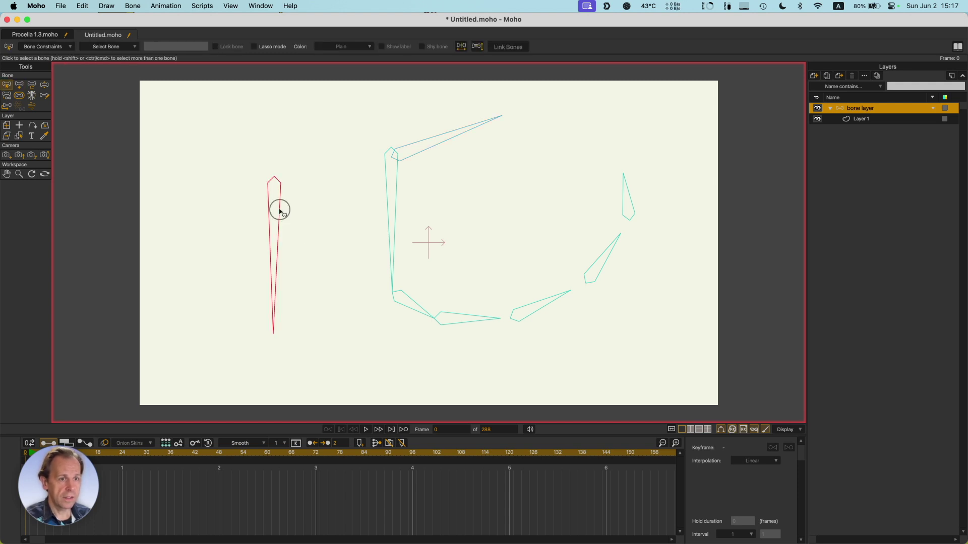
# - Add four short bones branching off the long vertical bone, reselecting that bone as the parent before each one
pyautogui.press('a')
pyautogui.moveTo(275, 192); pyautogui.dragTo(313, 211)
pyautogui.press('z')
pyautogui.click(278, 226)
pyautogui.press('a')
pyautogui.moveTo(275, 226); pyautogui.dragTo(312, 317)
pyautogui.press('z')
pyautogui.click(277, 260)
pyautogui.press('a')
pyautogui.press('z')
pyautogui.click(275, 291)
pyautogui.press('a')
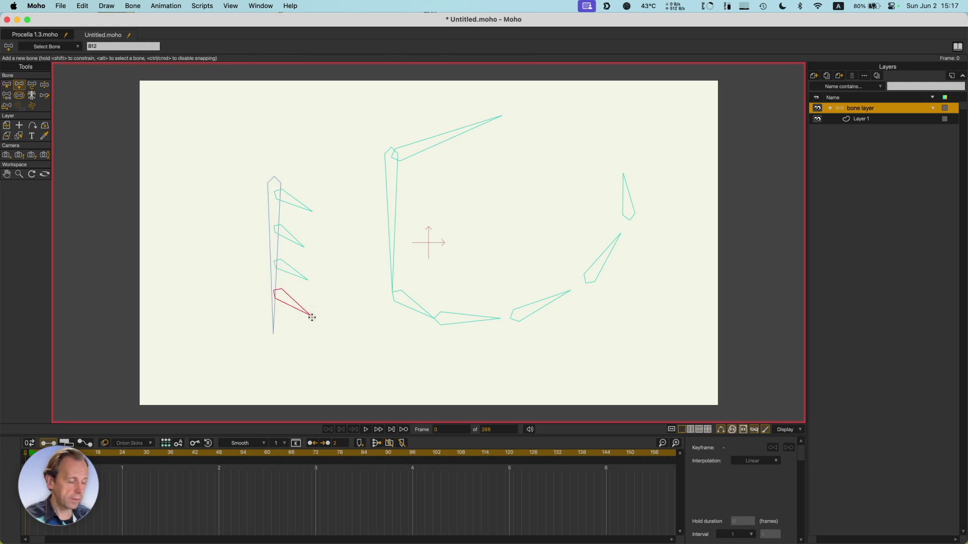
# - Detach the lowest short bone from its parent bone, and reselect it
pyautogui.press('p')
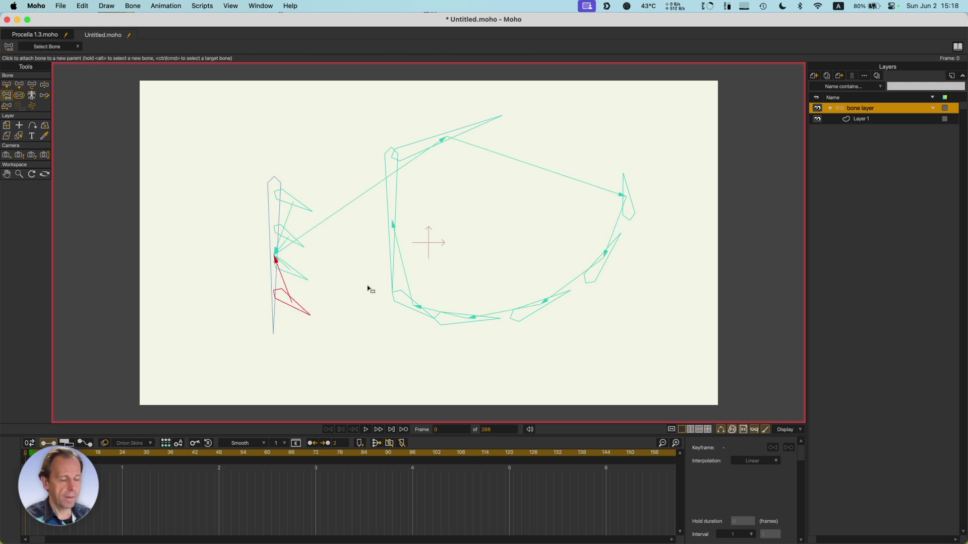
pyautogui.click(277, 153)
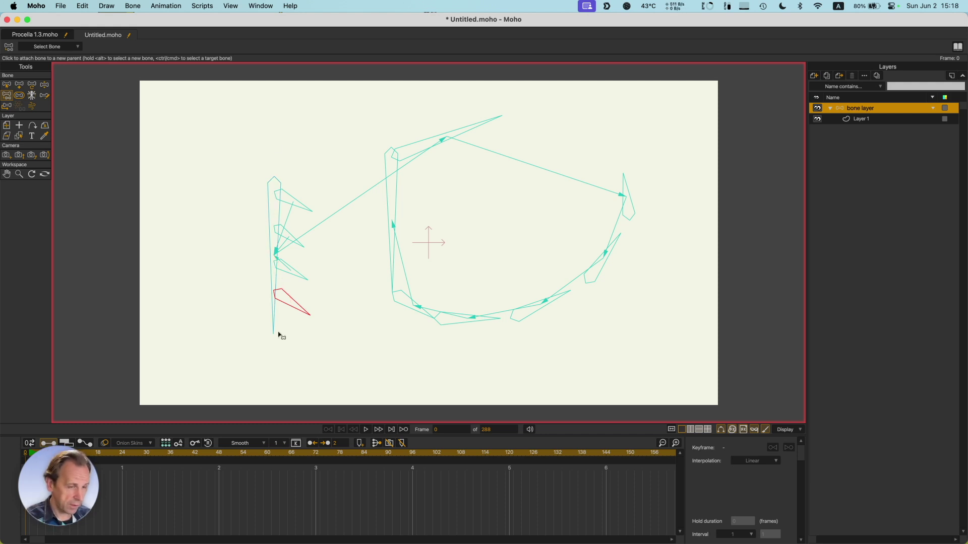
pyautogui.press('z')
pyautogui.click(305, 340)
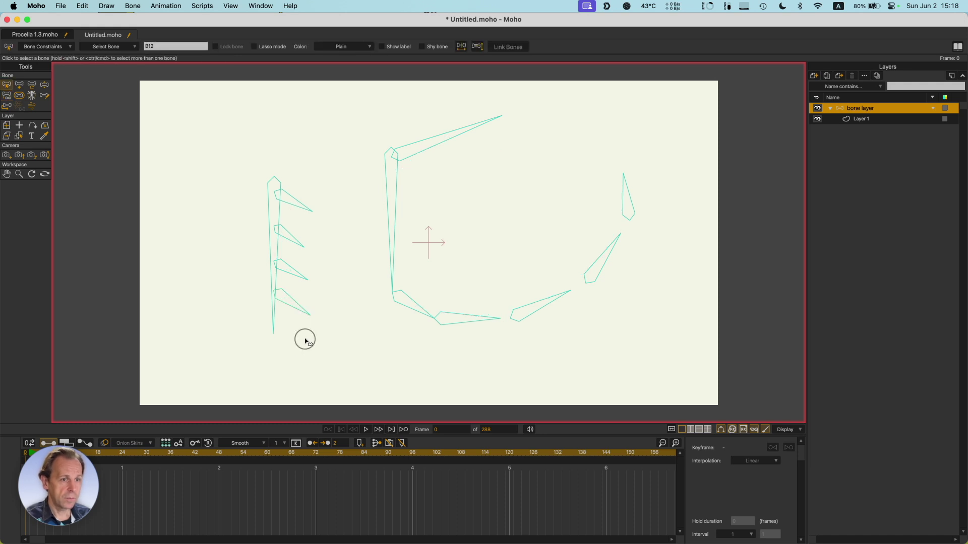
pyautogui.click(302, 308)
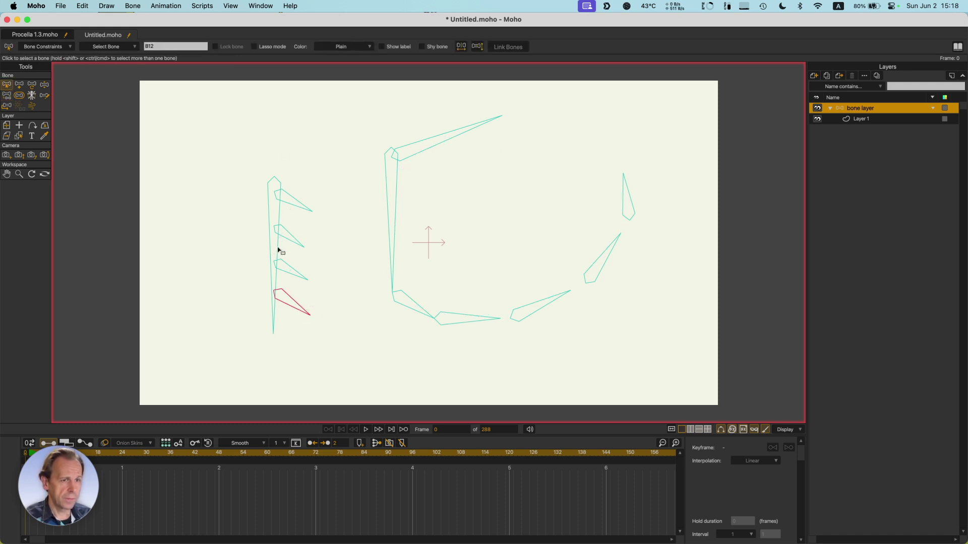
# - Swing the long vertical bone with Manipulate Bones to check which bones follow it
pyautogui.press('z')
pyautogui.moveTo(274, 325); pyautogui.dragTo(5, 283)
pyautogui.press('s')
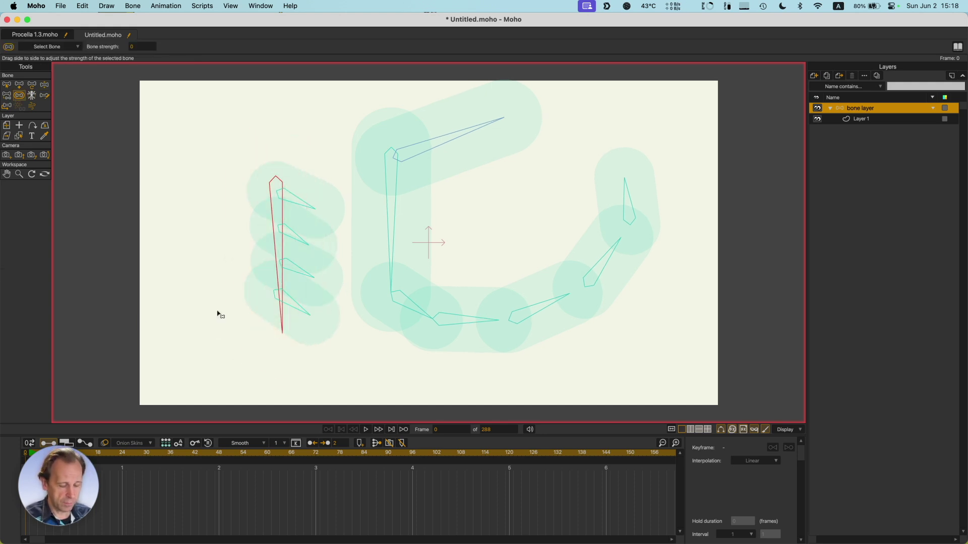
pyautogui.moveTo(282, 324); pyautogui.dragTo(257, 261)
pyautogui.press('z')
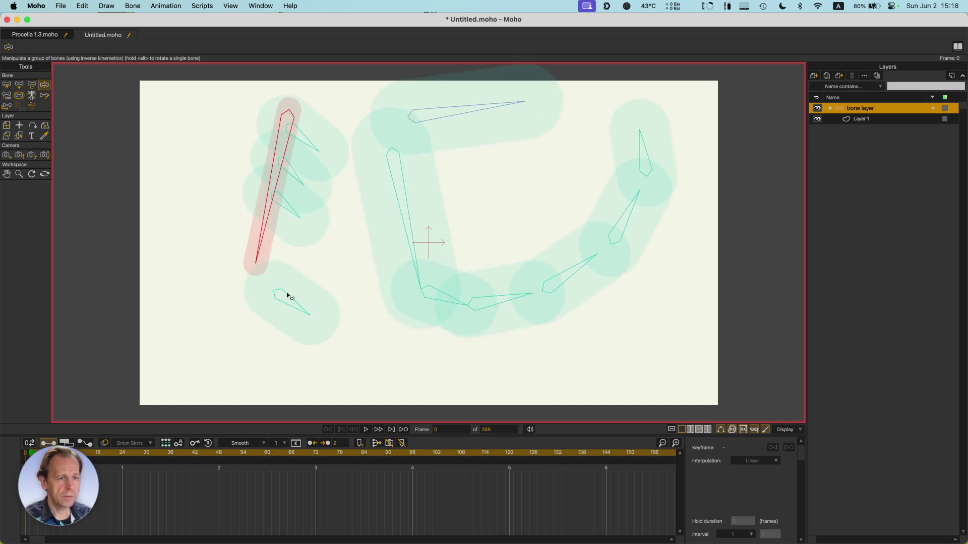
# - Select the detached lowest short bone and move it slightly down and away from the long vertical bone
pyautogui.click(286, 298)
pyautogui.press('p')
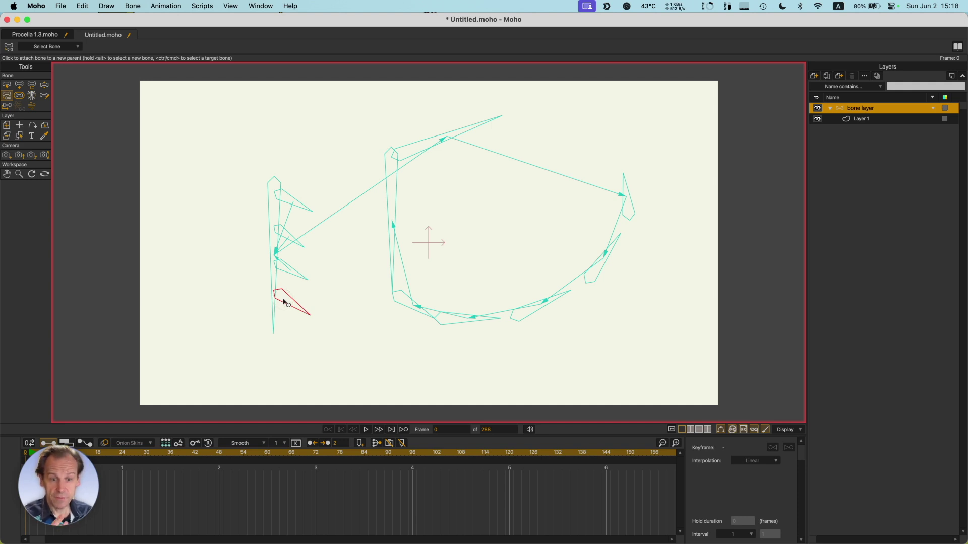
pyautogui.press('t')
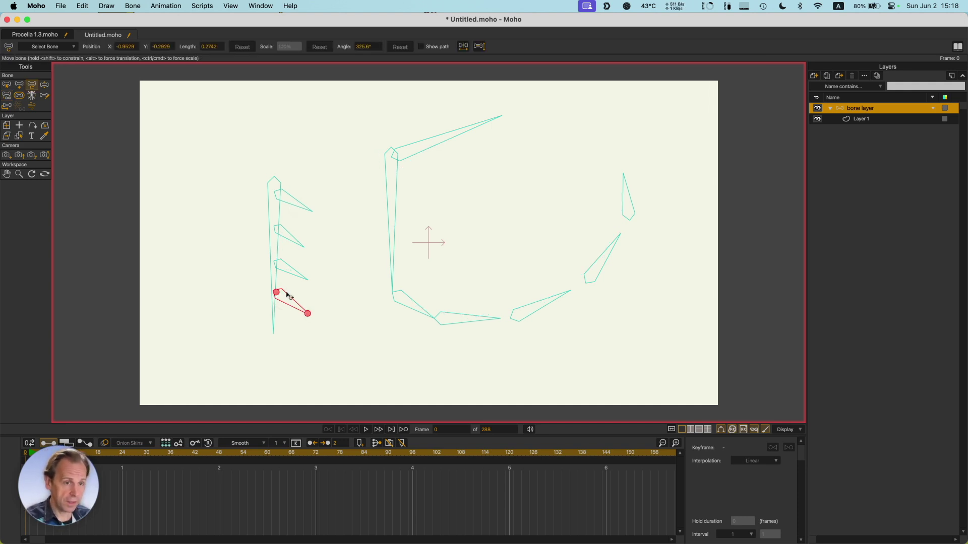
pyautogui.moveTo(284, 302)
pyautogui.mouseDown()
pyautogui.moveTo(235, 278)
pyautogui.moveTo(265, 148)
pyautogui.moveTo(341, 355)
pyautogui.moveTo(294, 308)
pyautogui.mouseUp()
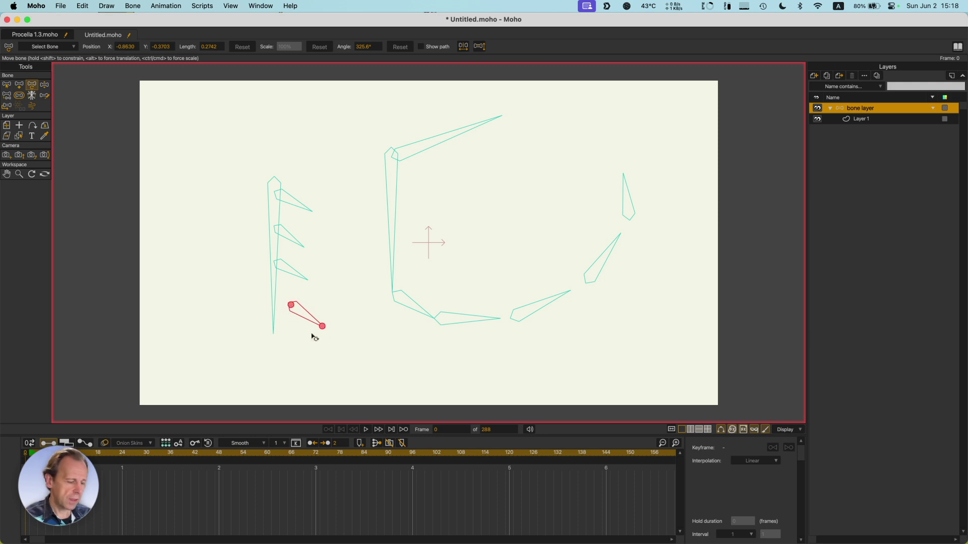
# - Reparent the moved short bone to the long vertical bone
pyautogui.press('p')
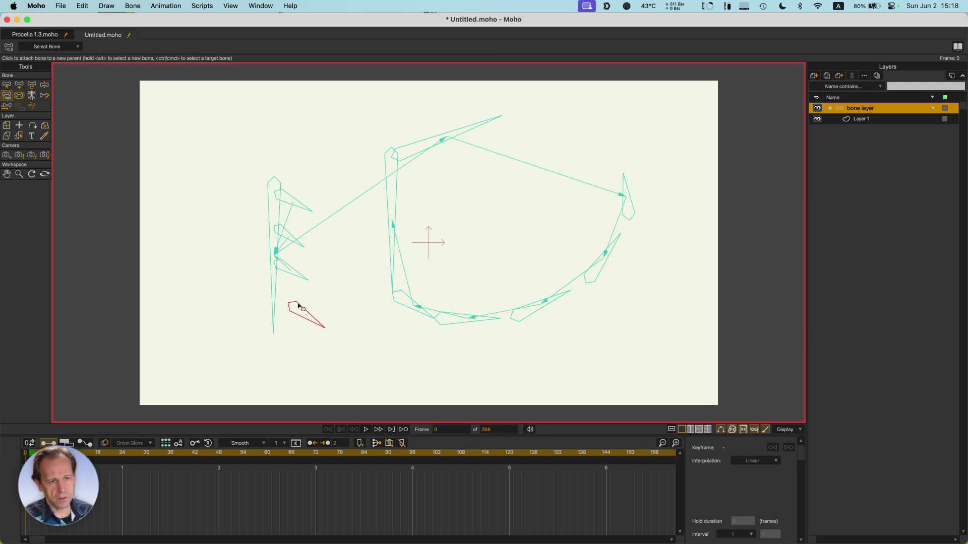
pyautogui.press('z')
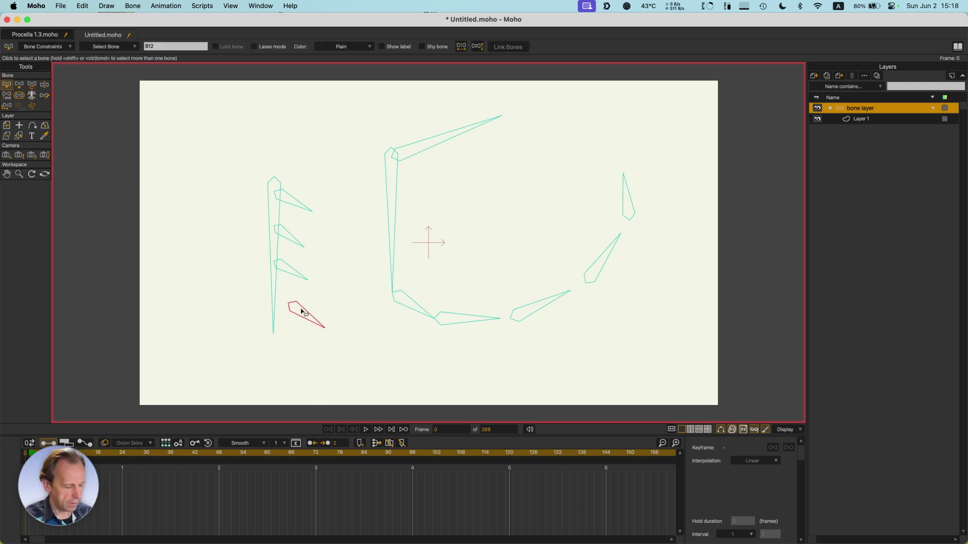
pyautogui.press('p')
pyautogui.click(274, 304)
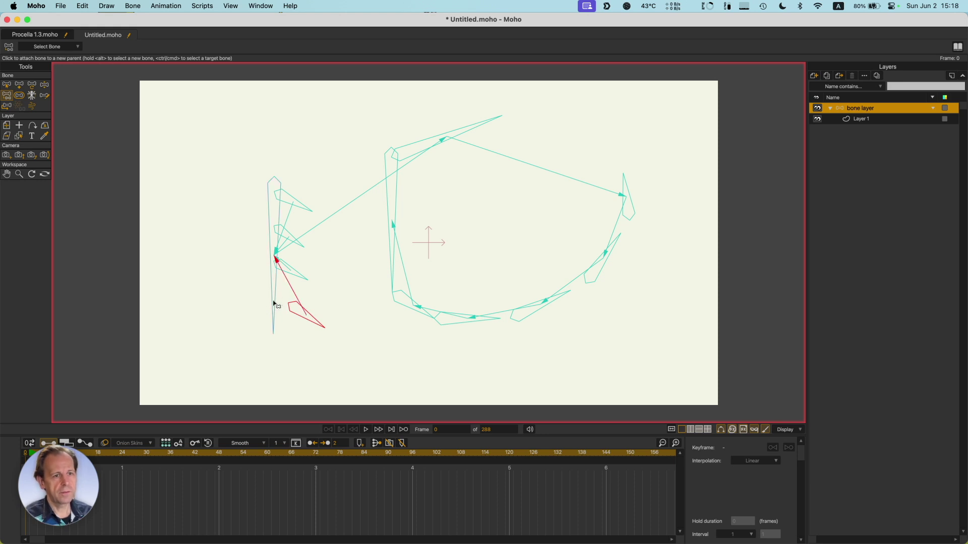
# - Move the long vertical bone with Manipulate Bones to check that the offset short bone follows
pyautogui.press('z')
pyautogui.moveTo(285, 317); pyautogui.dragTo(251, 314)
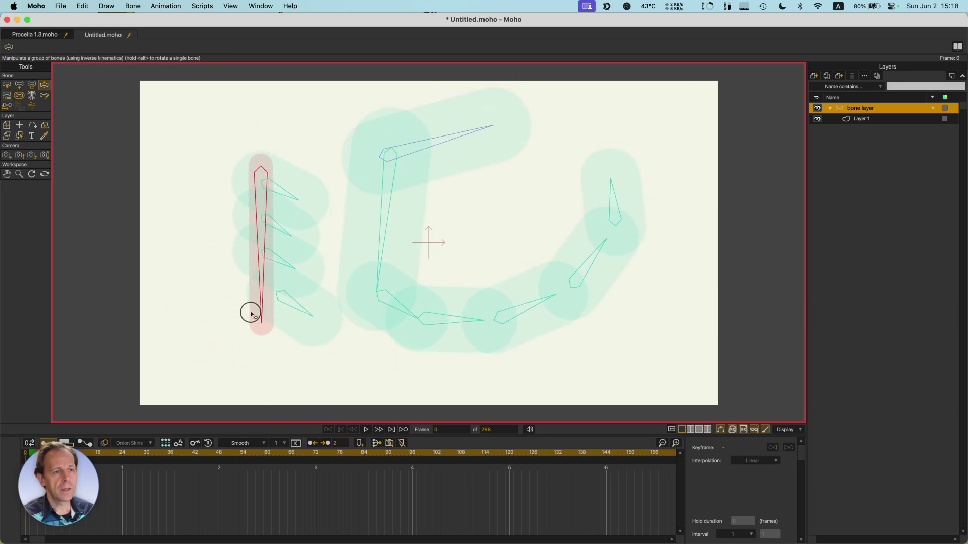
pyautogui.press('b')
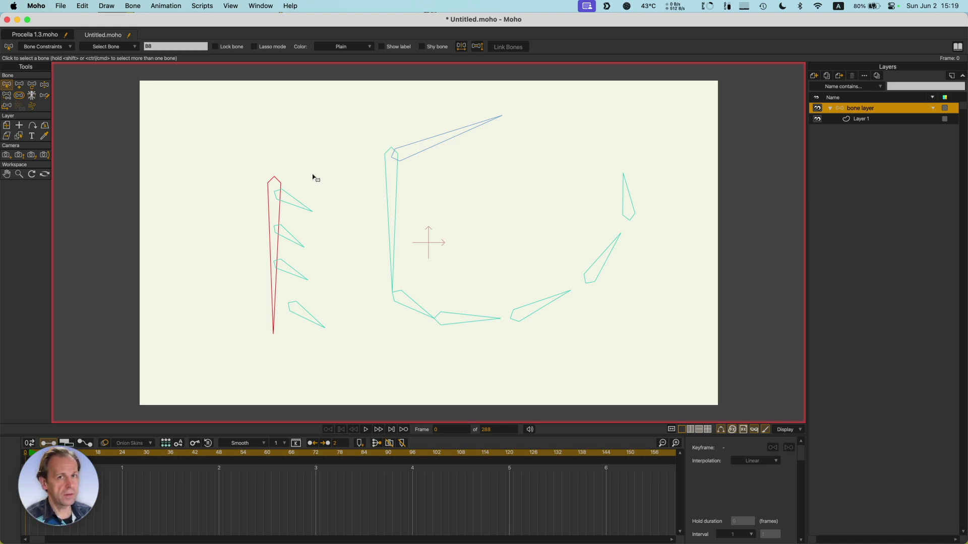
# - Select the slanted bone at the top of the chain and rotate it to point straight up
pyautogui.press('s')
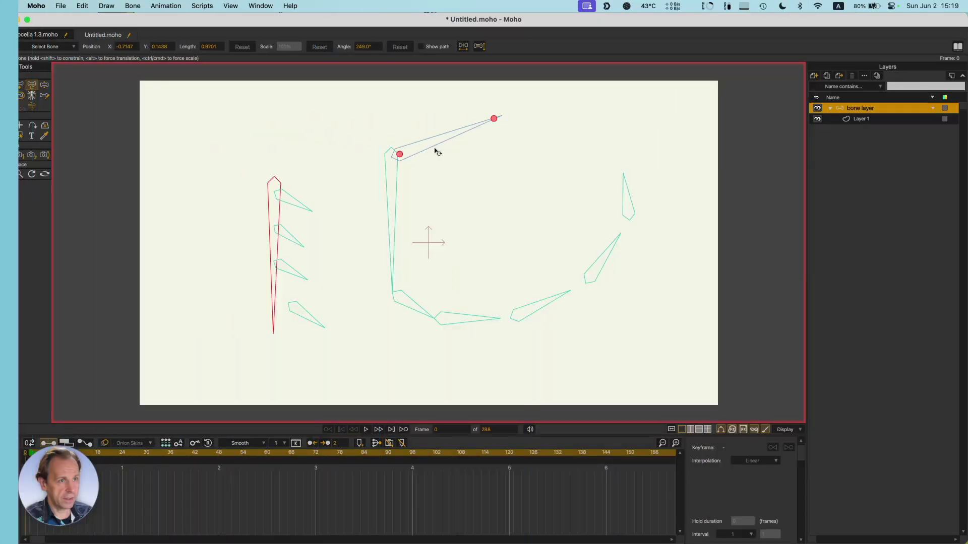
pyautogui.click(440, 143)
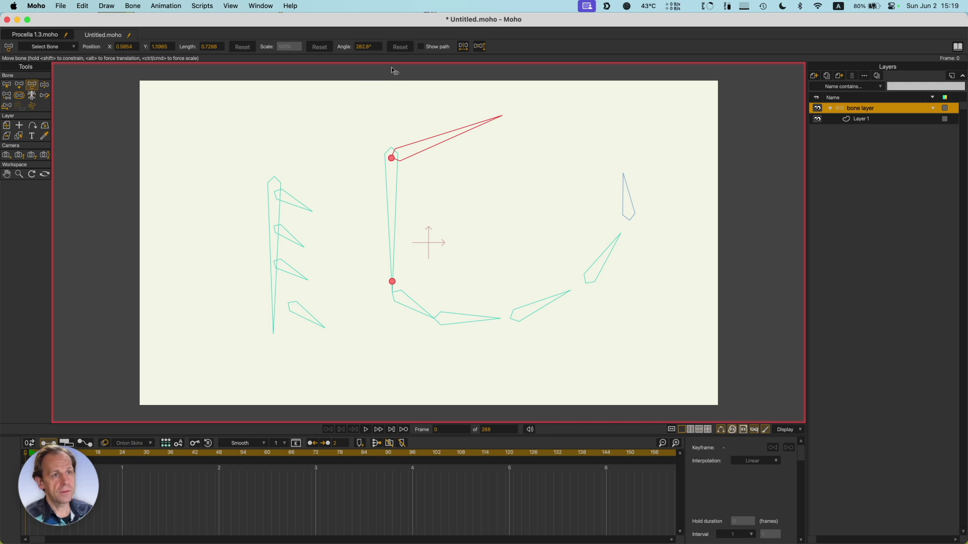
pyautogui.moveTo(434, 143); pyautogui.dragTo(392, 127)
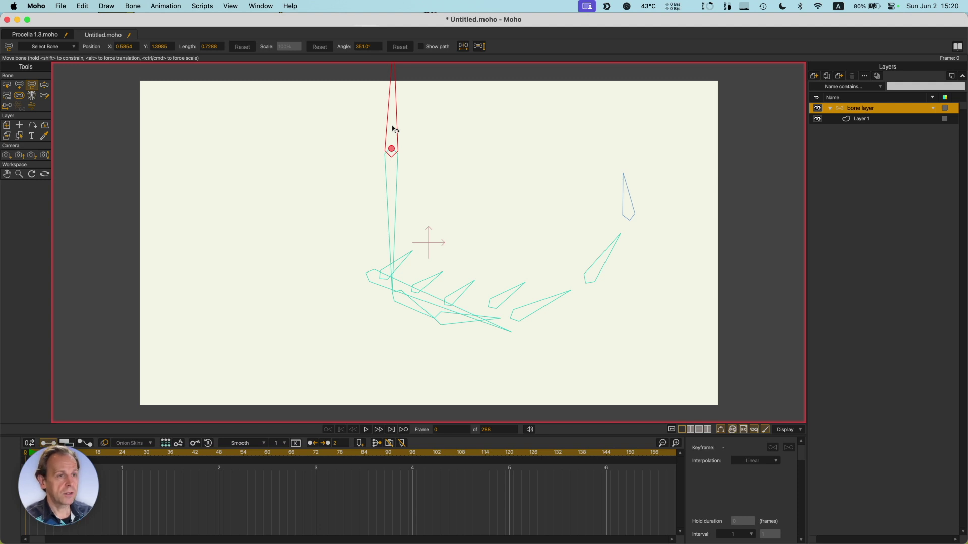
# - Add a new upright bone in the empty area beside the chain and adjust its rotation with Transform Bone
pyautogui.click(19, 85)
pyautogui.moveTo(286, 293); pyautogui.dragTo(286, 151)
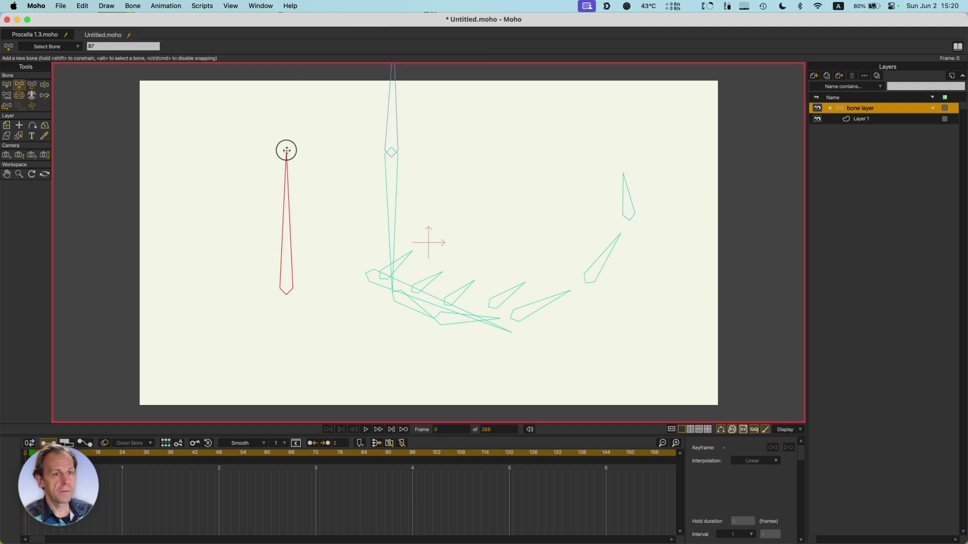
pyautogui.press('t')
pyautogui.moveTo(291, 219)
pyautogui.mouseDown()
pyautogui.moveTo(351, 253)
pyautogui.moveTo(301, 231)
pyautogui.moveTo(221, 262)
pyautogui.moveTo(214, 329)
pyautogui.moveTo(337, 326)
pyautogui.moveTo(218, 311)
pyautogui.moveTo(213, 192)
pyautogui.moveTo(337, 216)
pyautogui.moveTo(286, 210)
pyautogui.mouseUp()
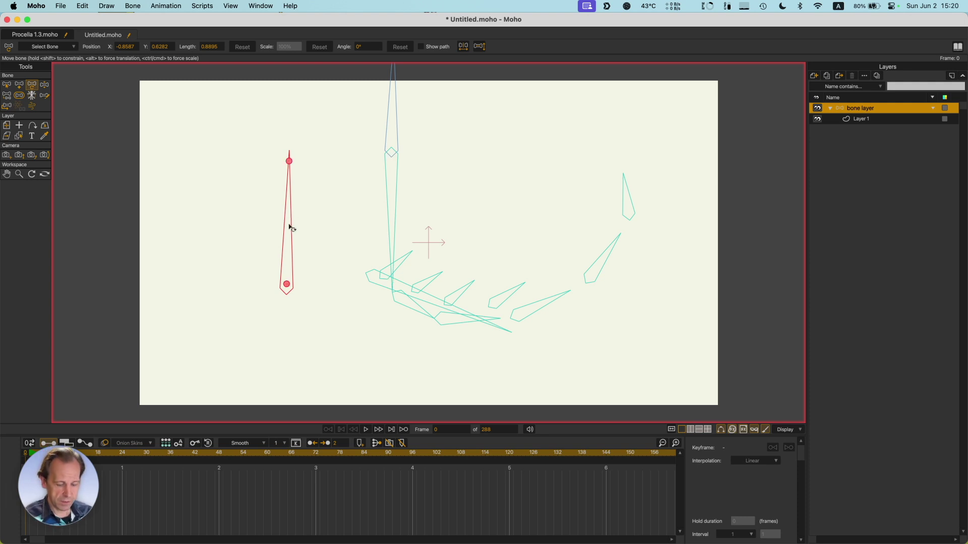
pyautogui.moveTo(292, 229); pyautogui.dragTo(277, 212)
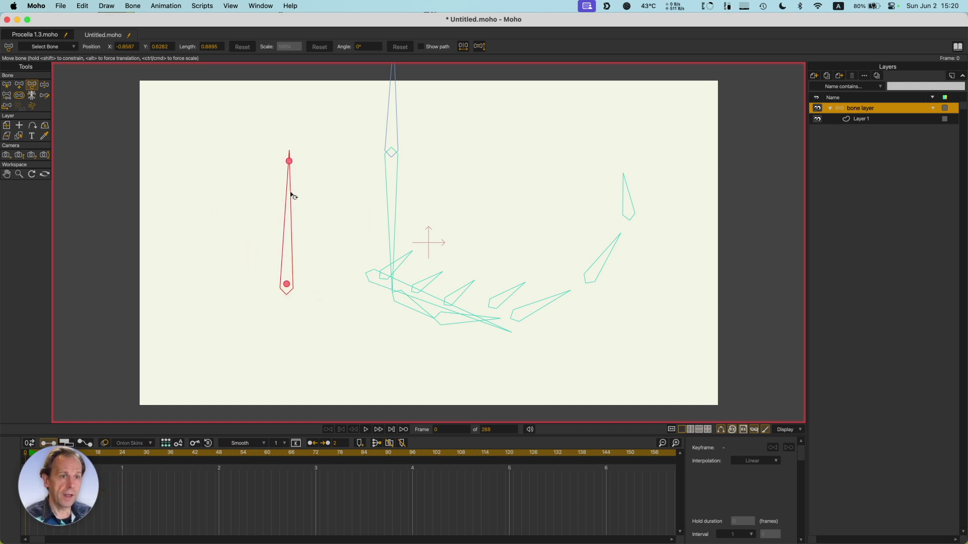
pyautogui.moveTo(290, 188); pyautogui.dragTo(290, 183)
# - Set the new bone's angle to 360°, and return it to 0°
pyautogui.click(374, 47)
pyautogui.write('360')
pyautogui.press('Return')
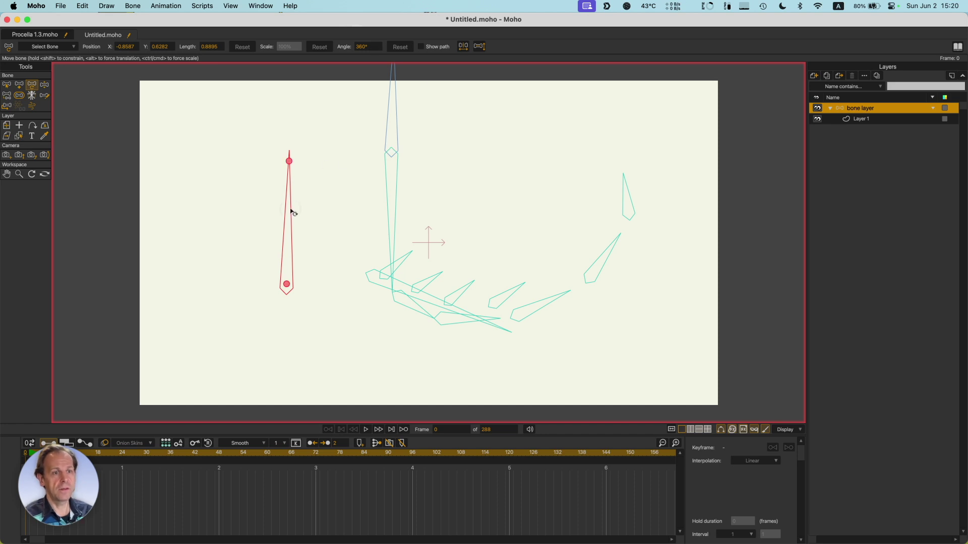
pyautogui.click(375, 47)
pyautogui.write('0')
pyautogui.press('Return')
pyautogui.press('b')
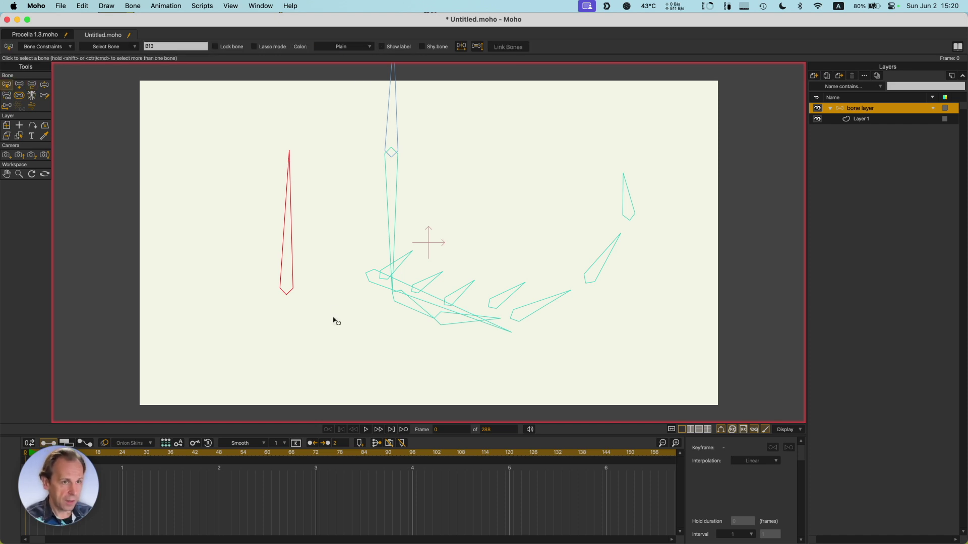
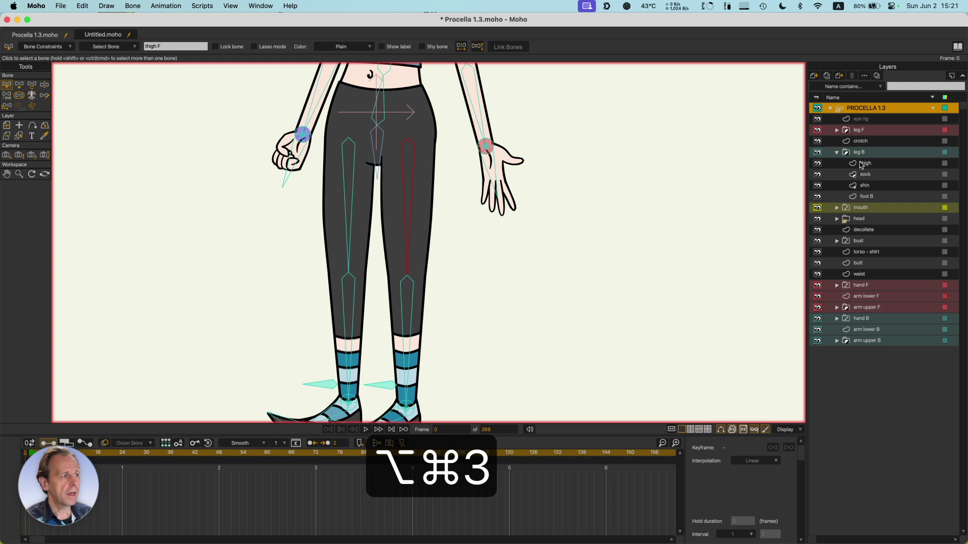
# - Examine the thigh layer of leg B and the thigh, sock, shin and foot F layers inside leg F
pyautogui.click(862, 164)
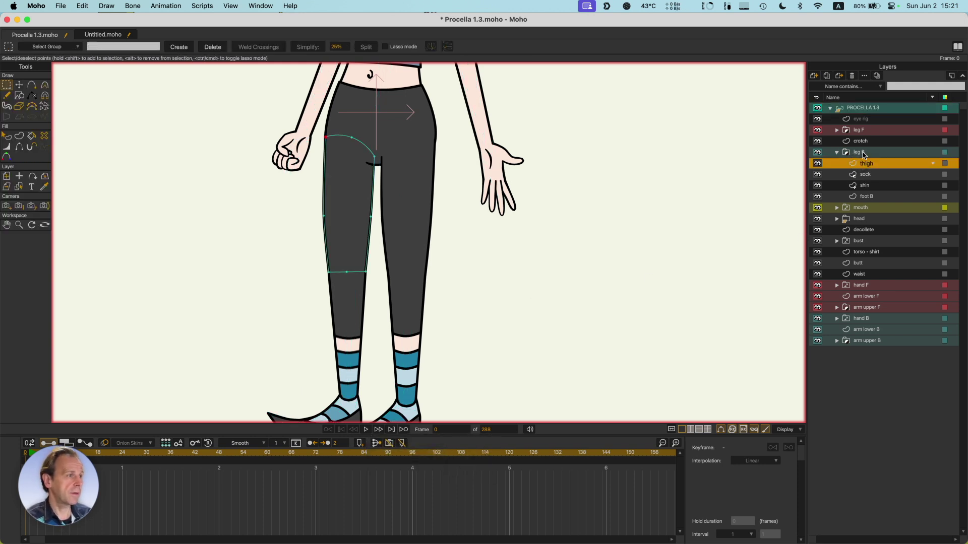
pyautogui.click(837, 130)
pyautogui.click(861, 141)
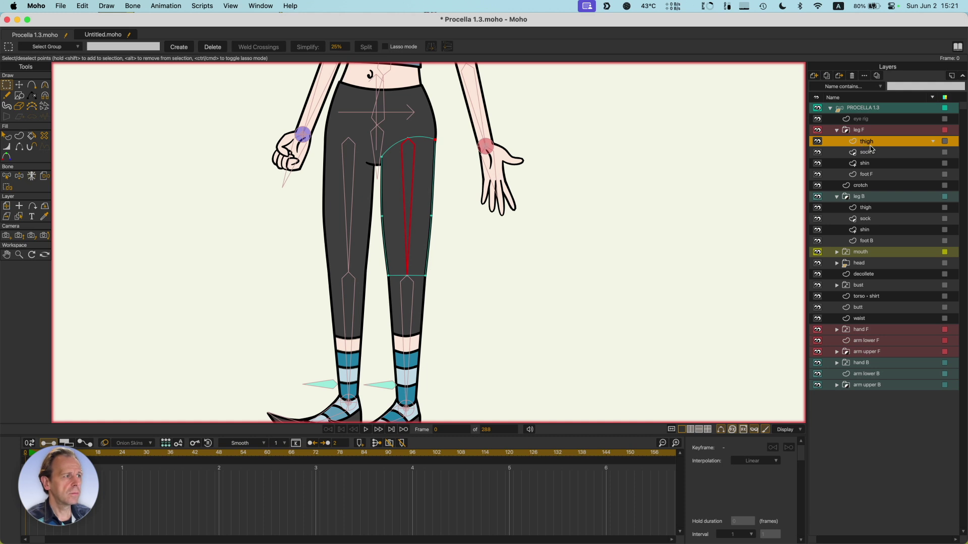
pyautogui.click(871, 151)
pyautogui.click(866, 163)
pyautogui.click(861, 175)
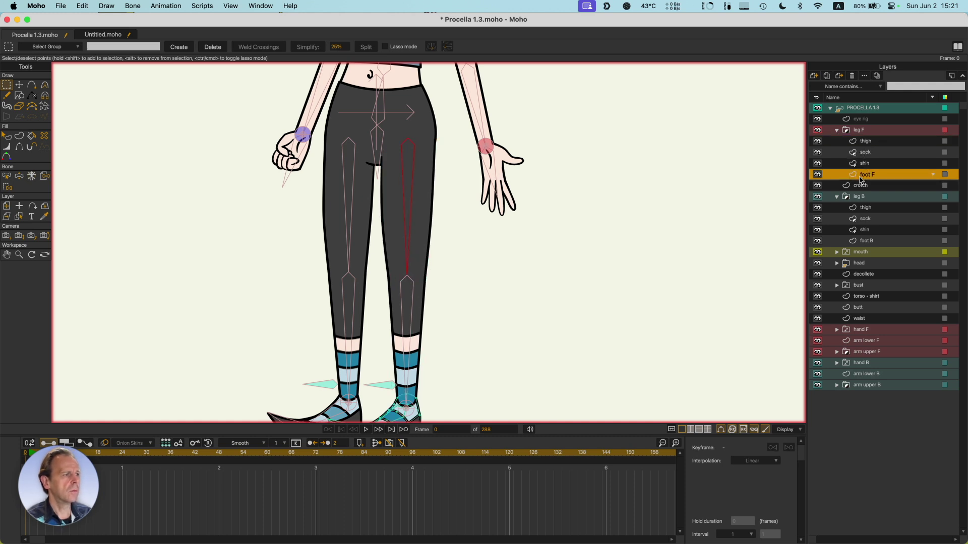
# - Collapse the leg F group and examine the thigh, sock, shin and foot B layers inside the leg B group
pyautogui.click(838, 130)
pyautogui.click(875, 164)
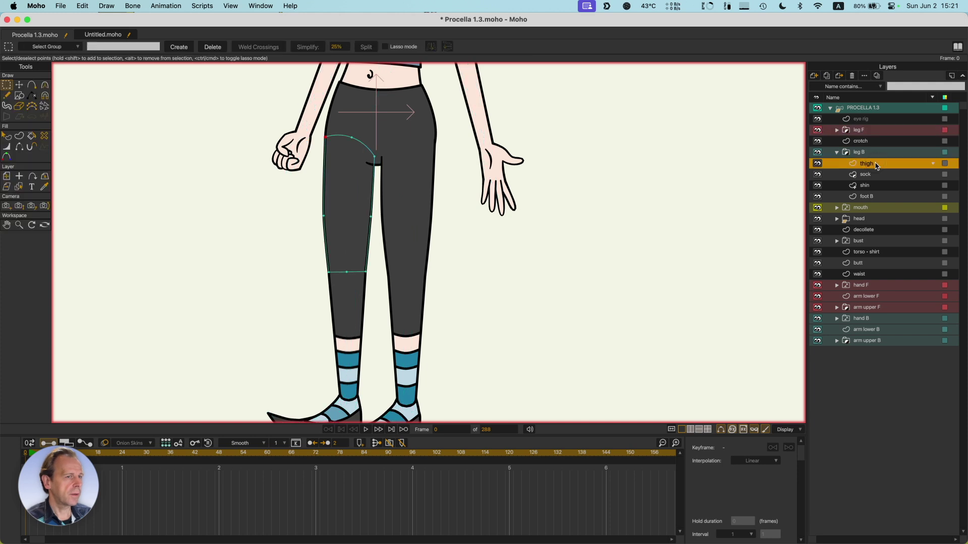
pyautogui.click(867, 175)
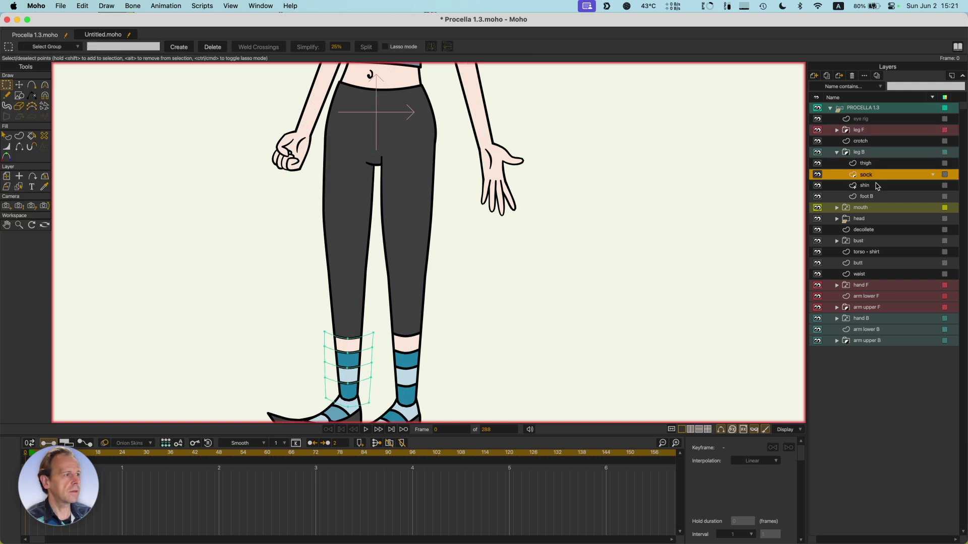
pyautogui.click(876, 186)
pyautogui.click(872, 198)
pyautogui.click(860, 152)
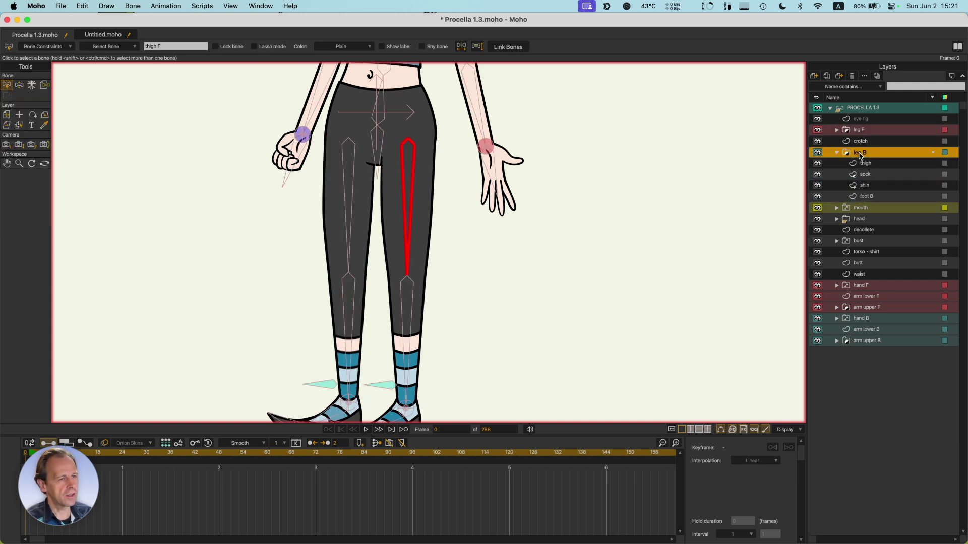
pyautogui.click(867, 164)
pyautogui.click(860, 153)
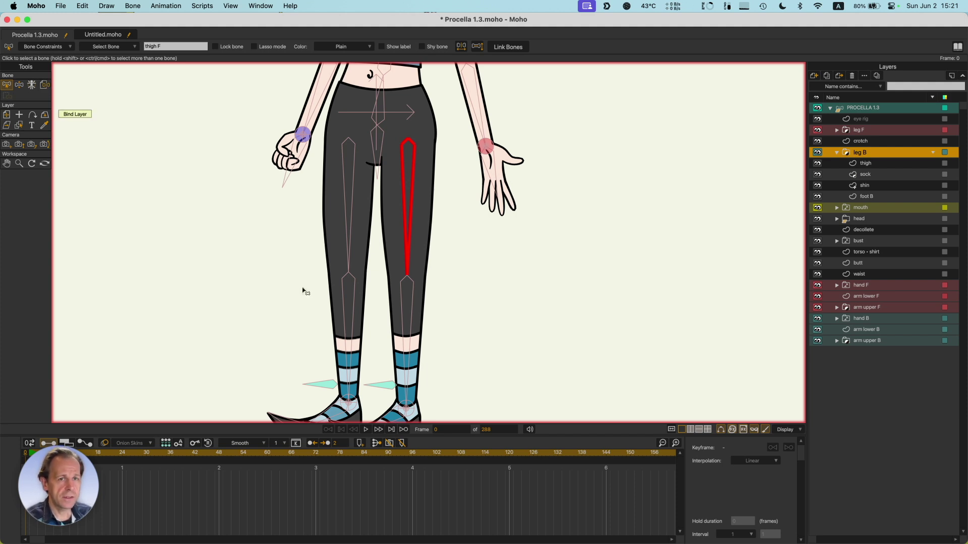
# - With the Bind Layer tool active, inspect which bones the thigh, sock, shin and foot B layers of leg B are bound to
pyautogui.press('b')
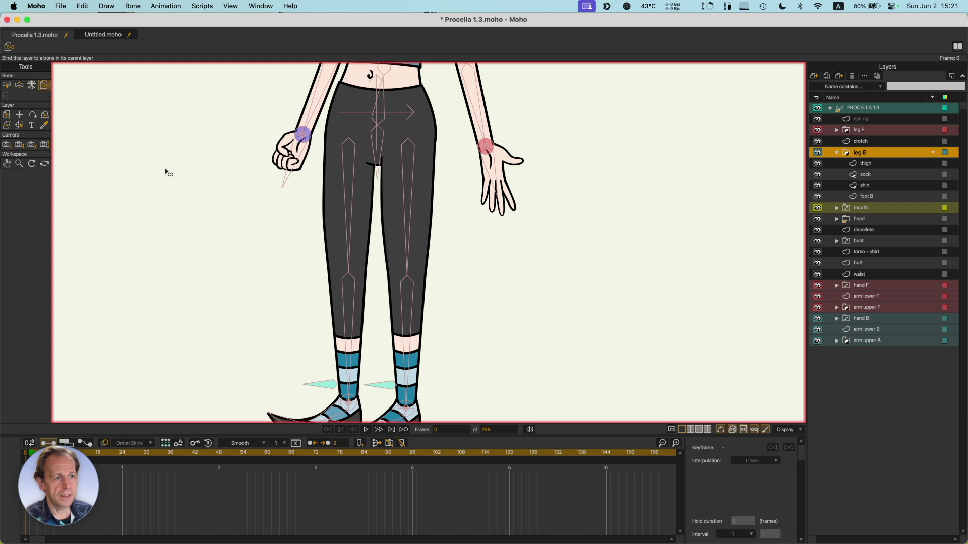
pyautogui.click(896, 168)
pyautogui.click(896, 186)
pyautogui.click(895, 195)
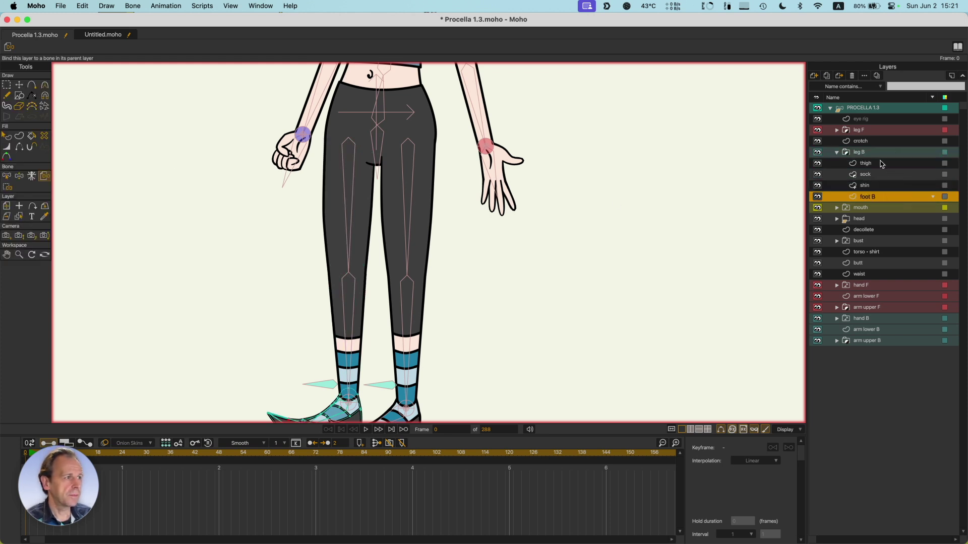
pyautogui.click(876, 154)
pyautogui.click(869, 167)
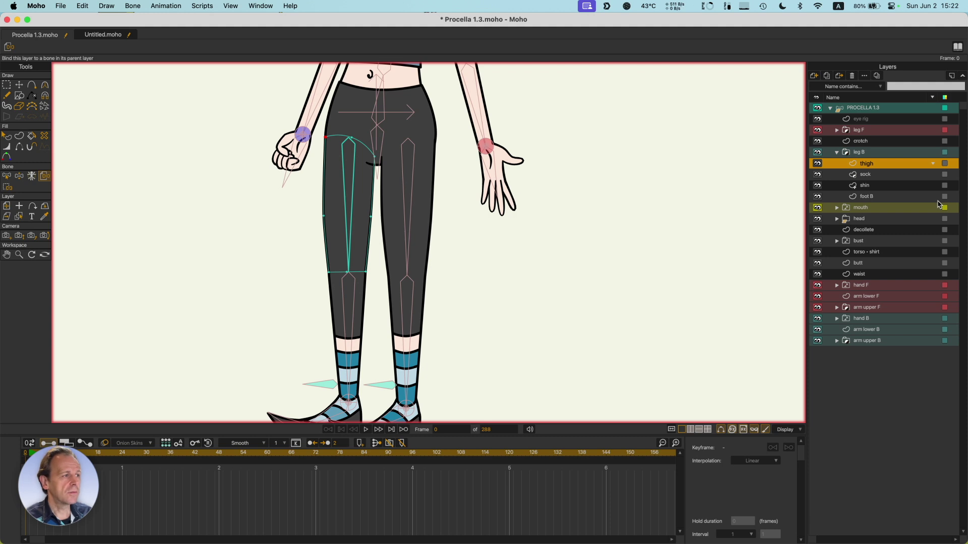
pyautogui.click(878, 178)
pyautogui.click(878, 185)
pyautogui.click(877, 196)
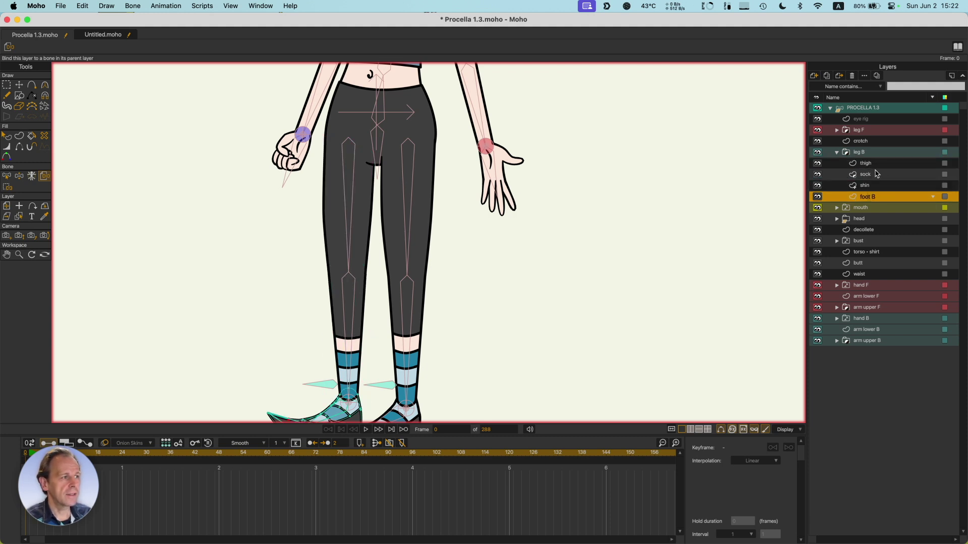
# - Try binding leg B's thigh layer to the opposite leg's thigh bone with Bind Layer, and revert it
pyautogui.click(875, 164)
pyautogui.click(408, 206)
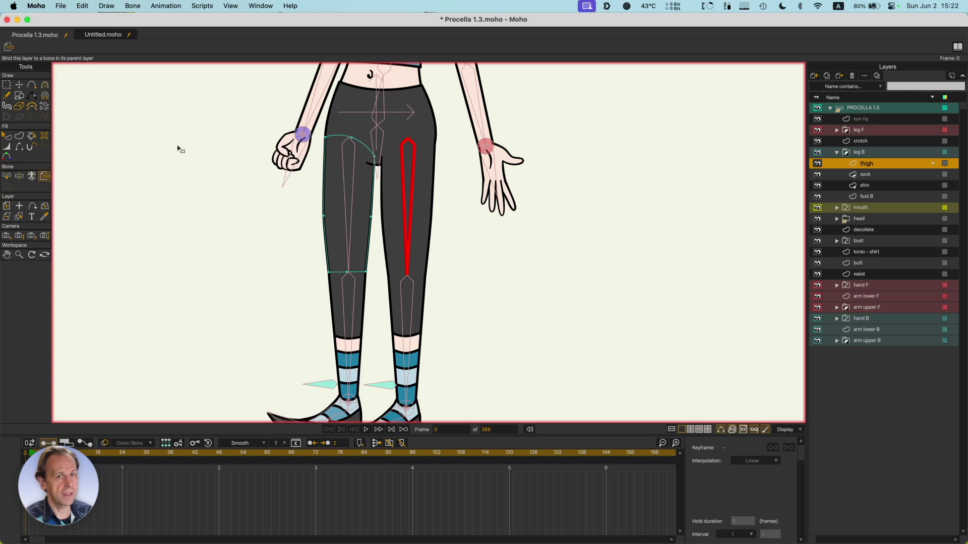
pyautogui.click(255, 188)
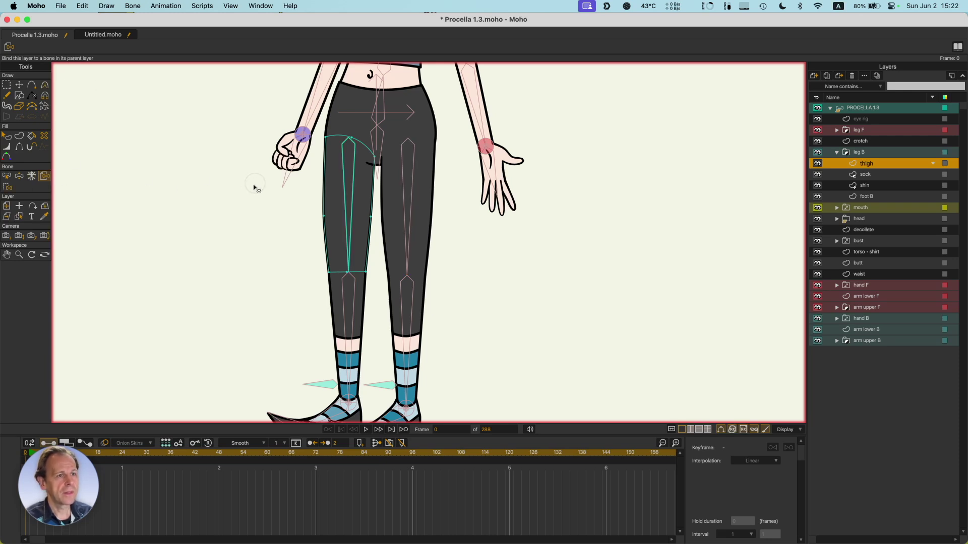
# - Select the thigh F bone and use it for flexi-binding leg B's thigh layer
pyautogui.click(7, 176)
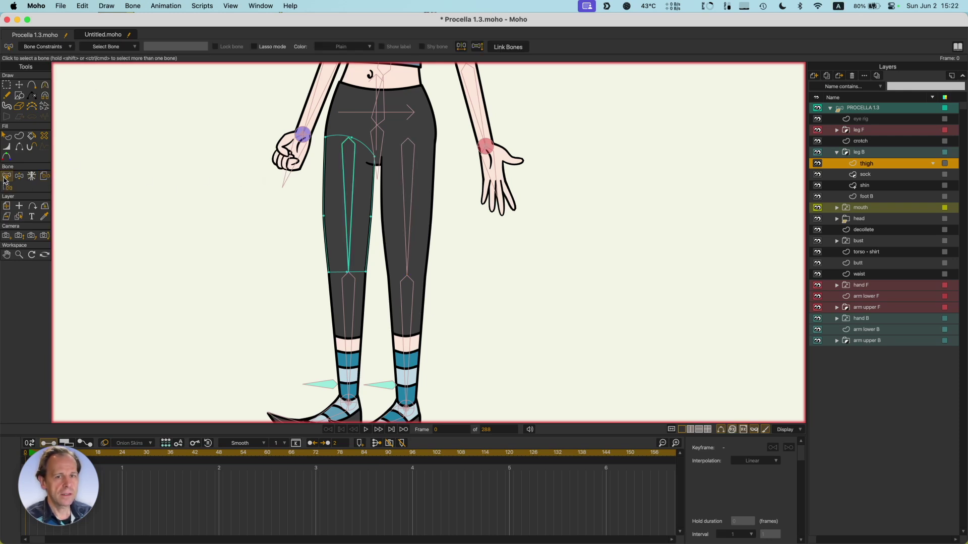
pyautogui.click(410, 244)
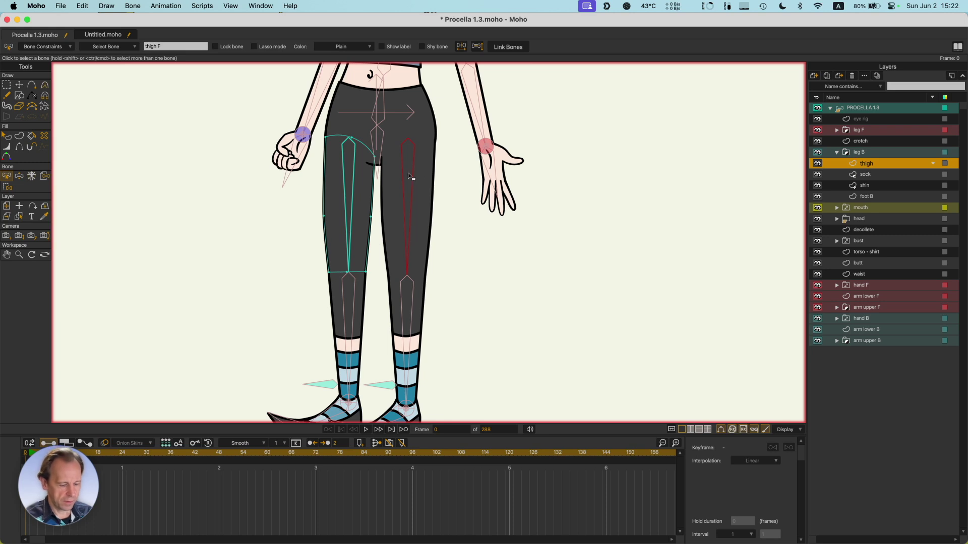
pyautogui.press('super+shift+f')
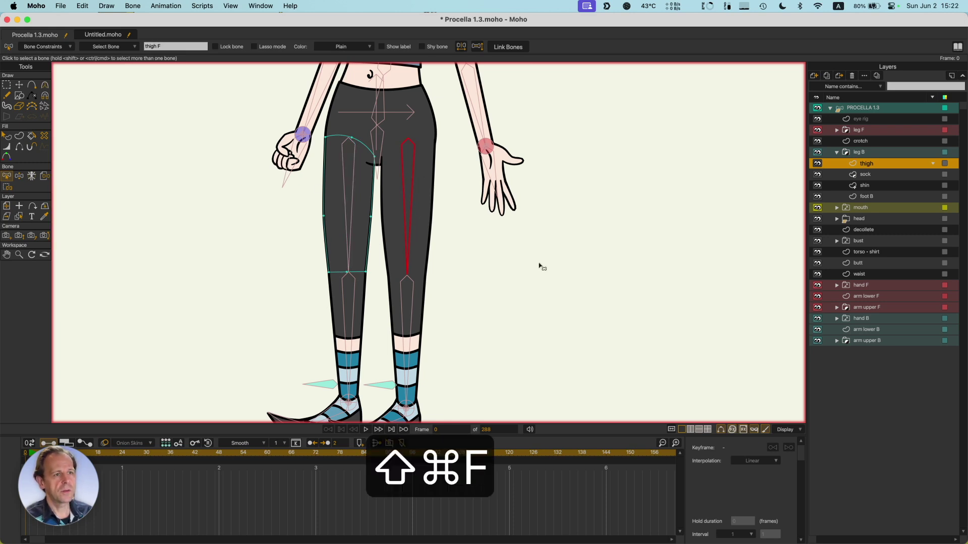
# - Bind leg B's sock layer to the shin F bone with flexi-binding
pyautogui.scroll(-3, 454, 308)
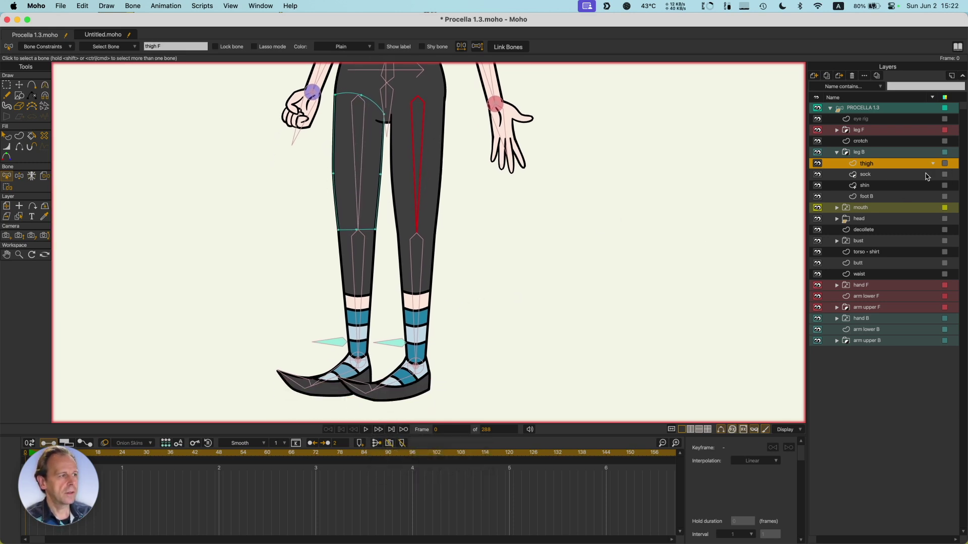
pyautogui.press('Down')
pyautogui.click(420, 290)
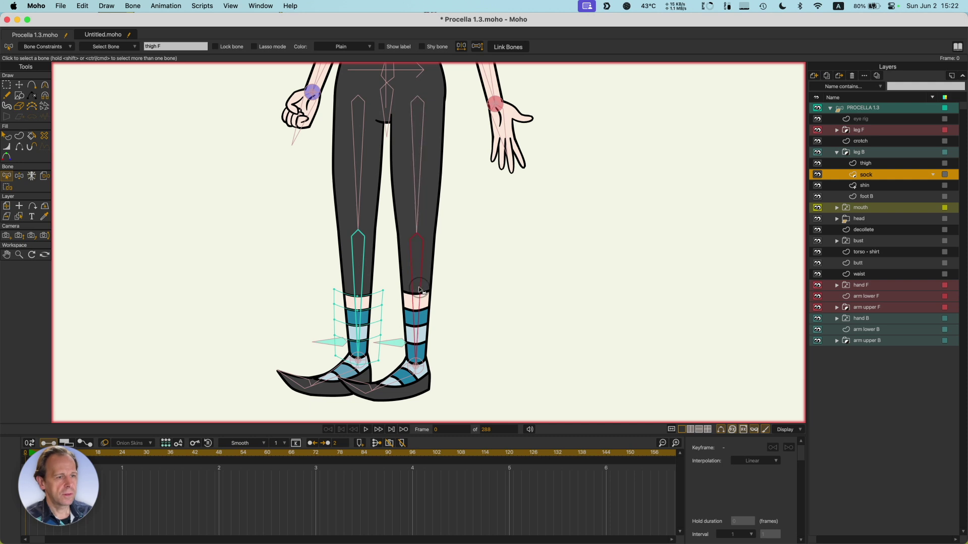
pyautogui.press('super+shift+f')
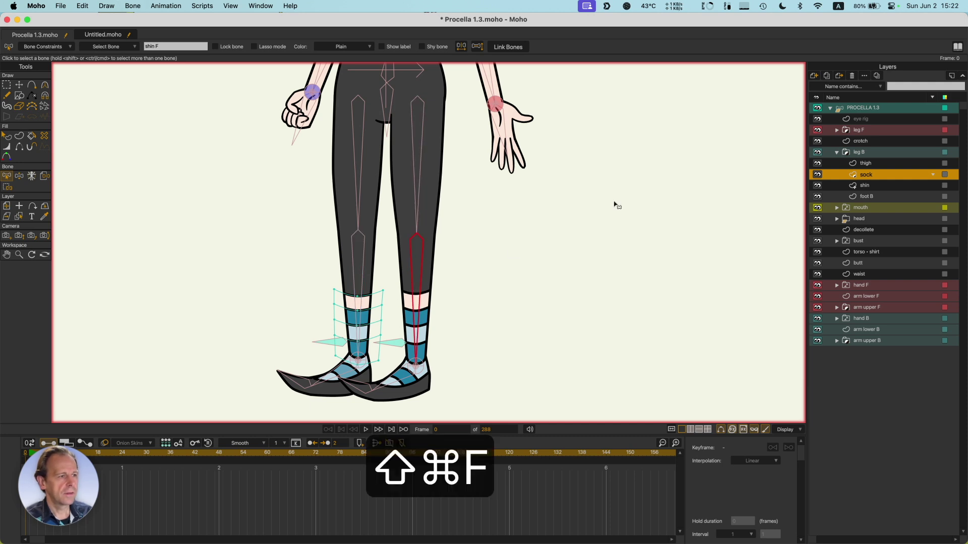
# - Use flexi-binding to bind leg B's sock layer to the shin B bone and its thigh layer to the thigh B bone
pyautogui.click(363, 268)
pyautogui.press('super+shift+f')
pyautogui.click(855, 164)
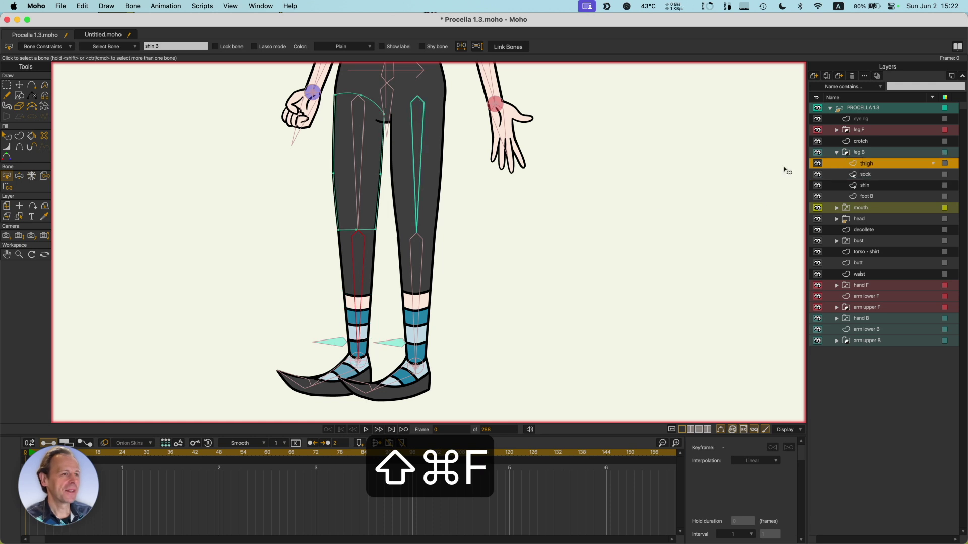
pyautogui.click(363, 189)
pyautogui.press('super+shift+f')
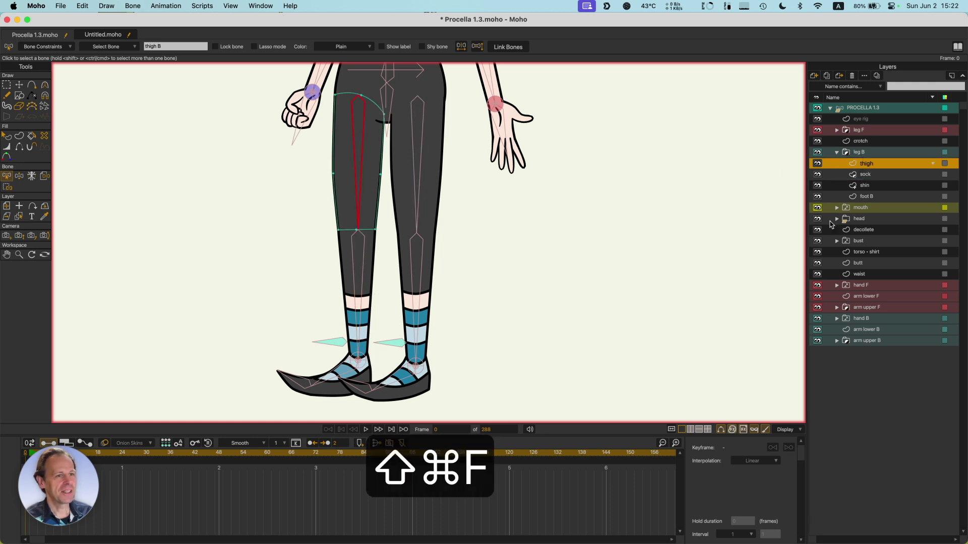
# - Inspect the bone binding of the foot B layer and clear the bone selection
pyautogui.click(876, 197)
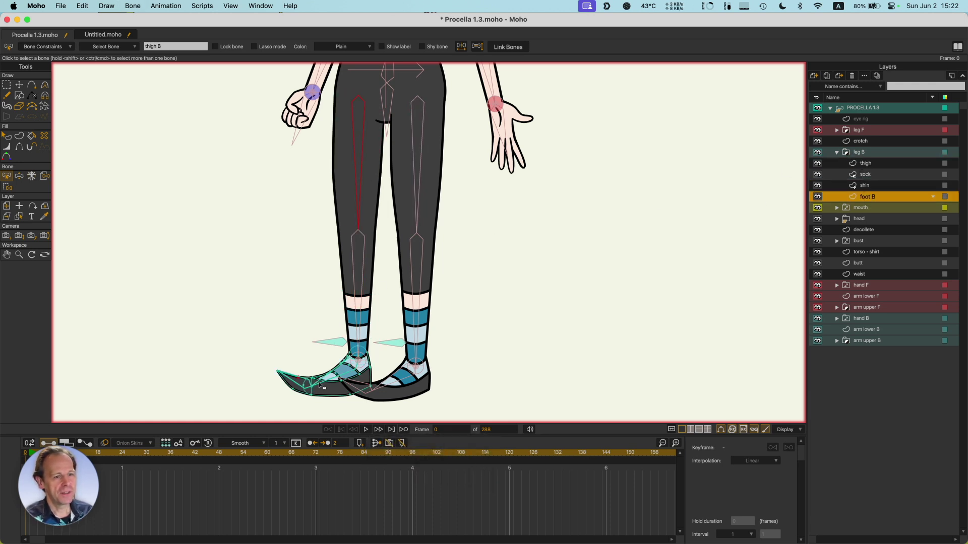
pyautogui.click(571, 290)
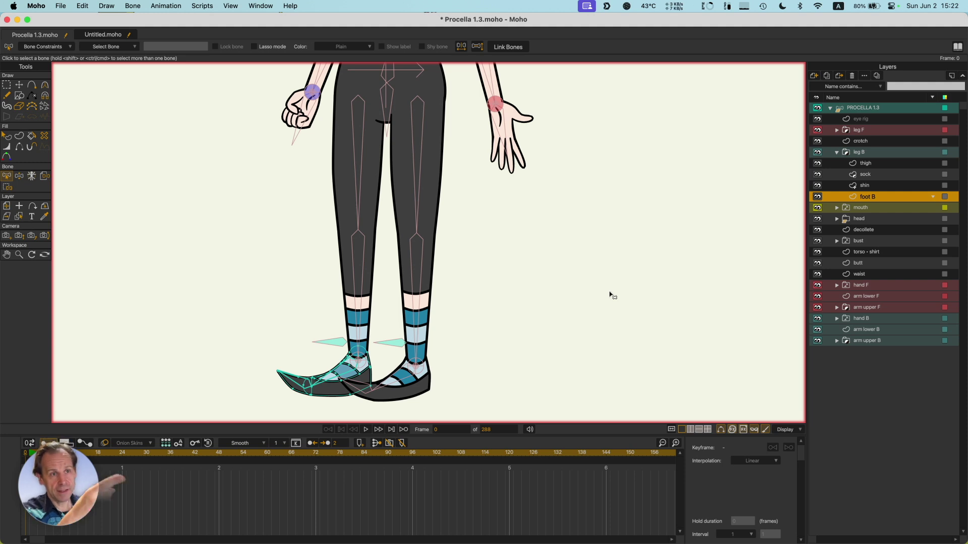
# - Select the PROCELLA 1.3 bone layer and test bending hand F at the wrist with Manipulate Bones
pyautogui.scroll(1, 529, 134)
pyautogui.scroll(5, 512, 120)
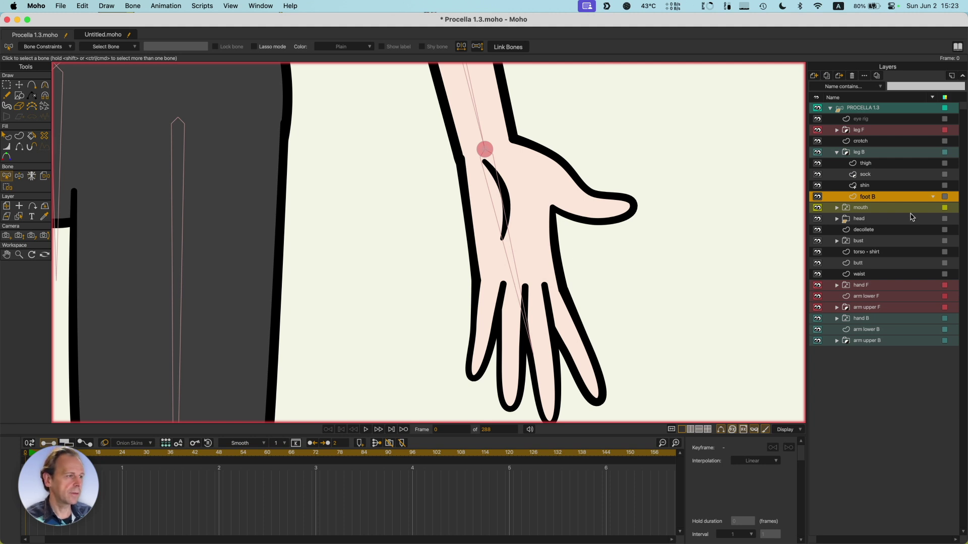
pyautogui.click(867, 109)
pyautogui.press('z')
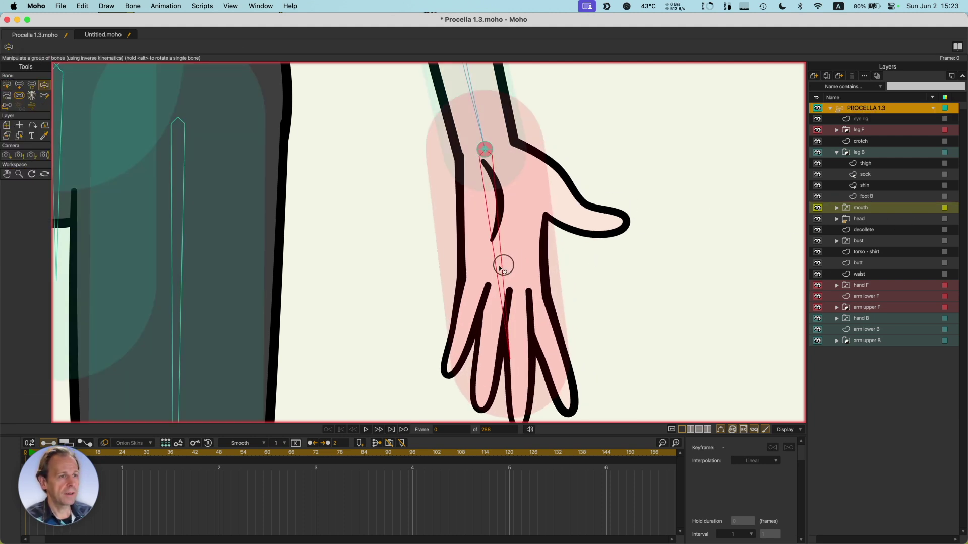
pyautogui.moveTo(501, 263); pyautogui.dragTo(549, 163)
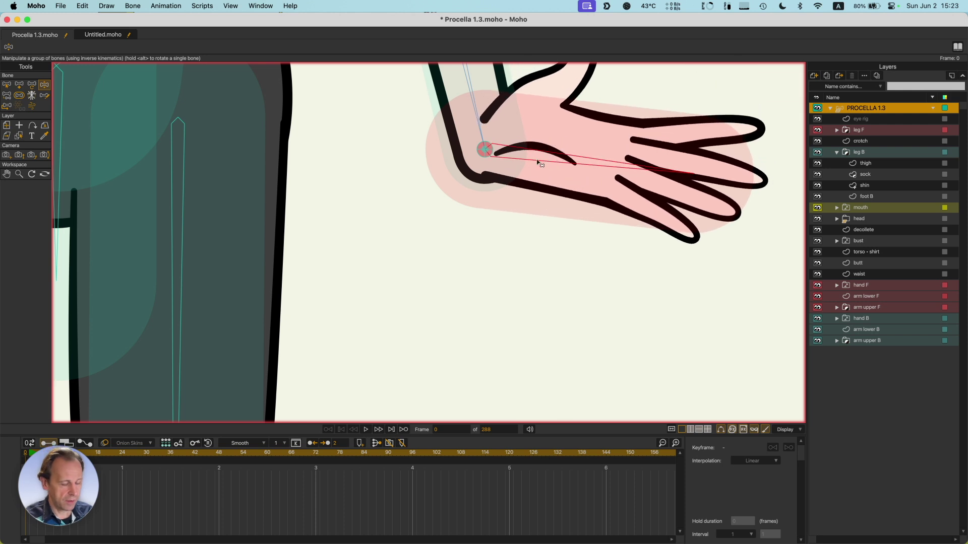
# - Go to frame 1 and rotate the hand F bone inward to about -62.8° with Transform Bone
pyautogui.press('t')
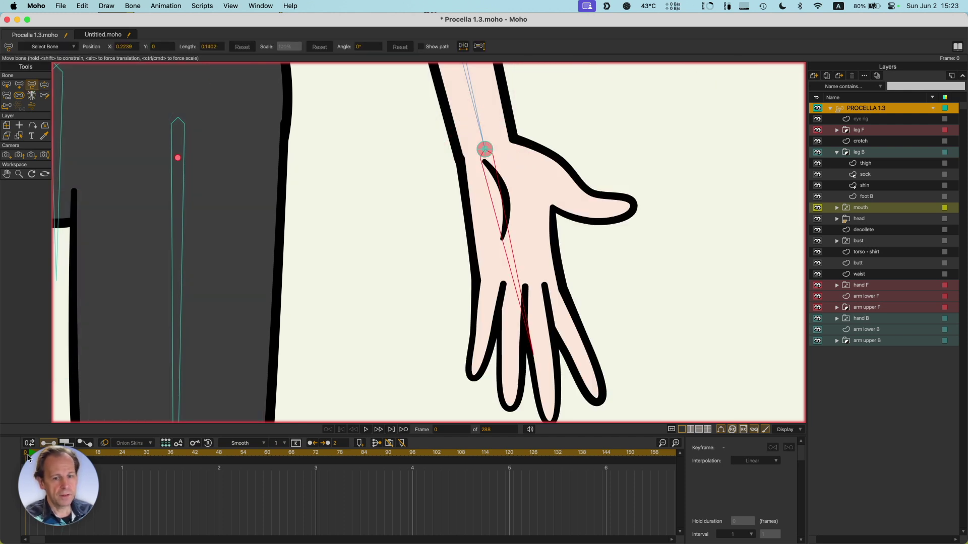
pyautogui.click(29, 457)
pyautogui.scroll(5, 444, 297)
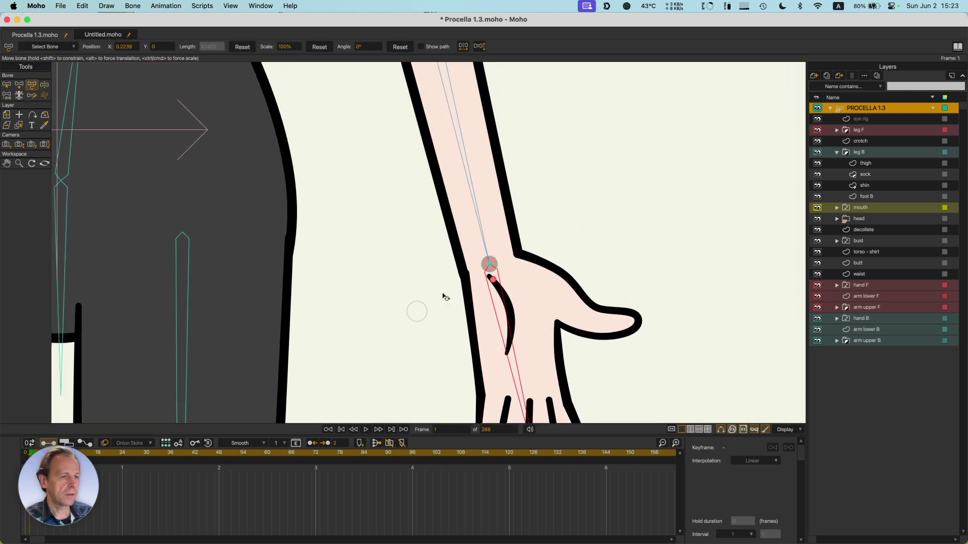
pyautogui.moveTo(504, 308); pyautogui.dragTo(373, 352)
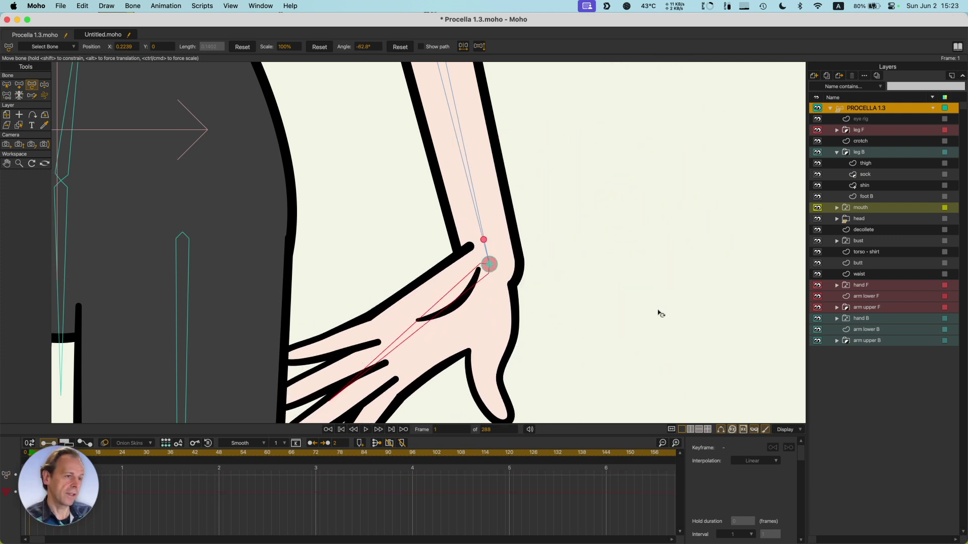
# - Move the hand F bone slightly at the wrist to about X 0.2130, Y 0.0077
pyautogui.moveTo(660, 314); pyautogui.dragTo(634, 222)
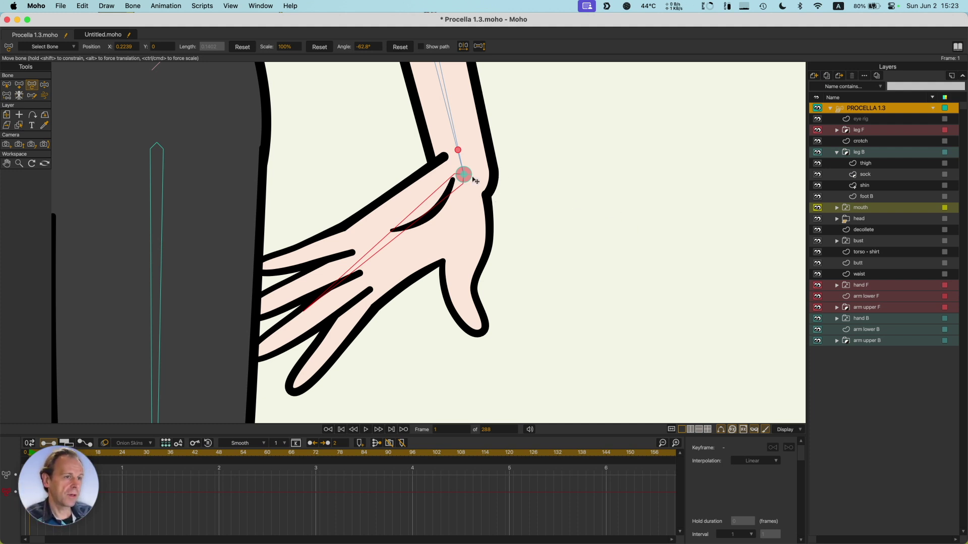
pyautogui.moveTo(454, 192); pyautogui.dragTo(458, 168)
pyautogui.scroll(-5, 531, 234)
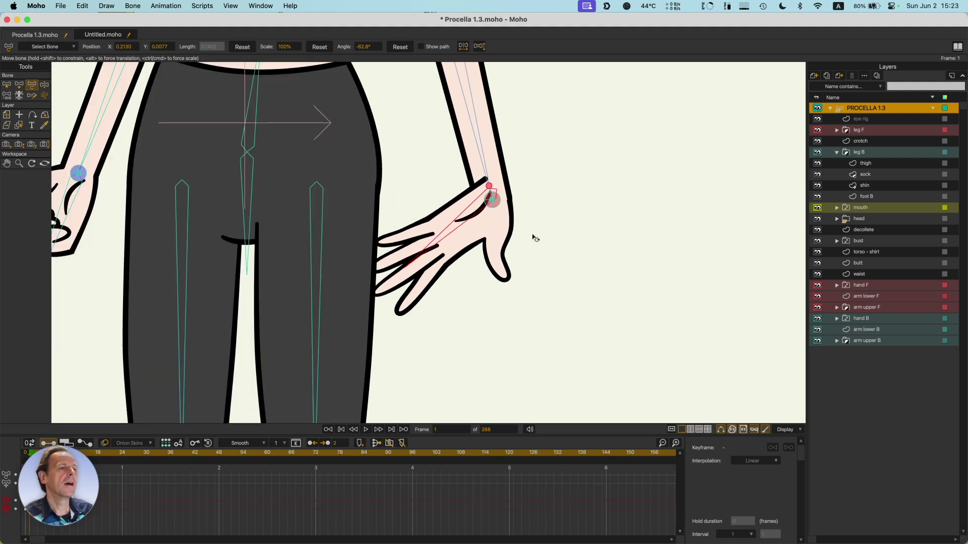
pyautogui.scroll(-4, 535, 238)
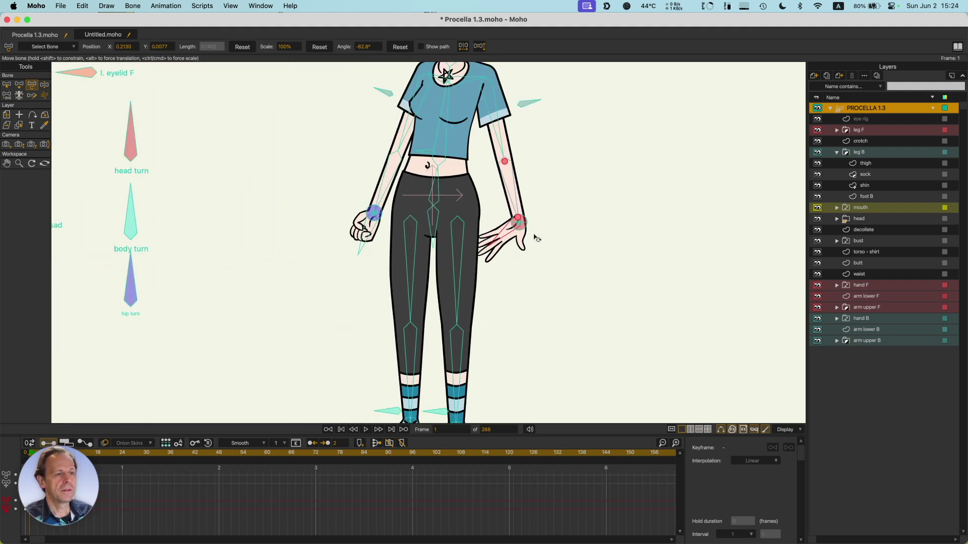
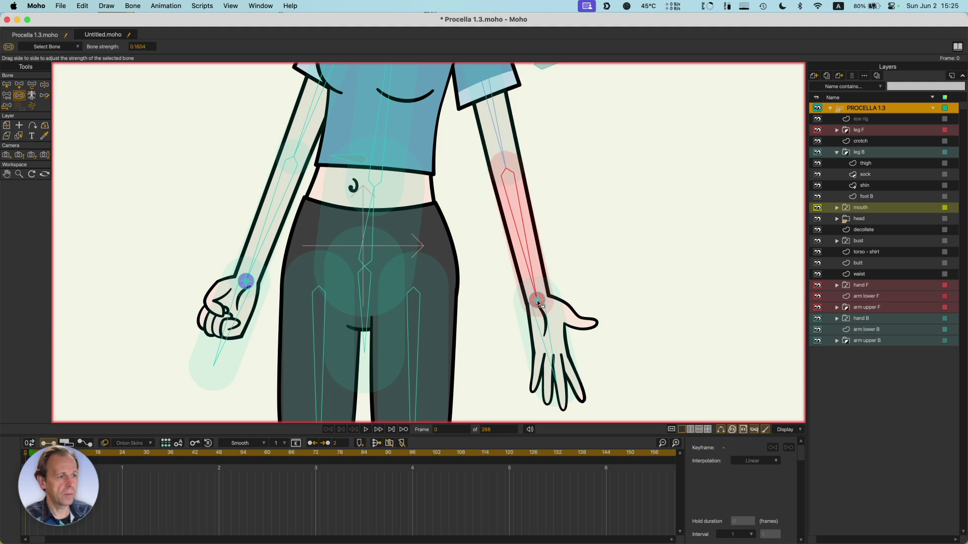
# - Test the bend of arm F by pulling its wrist outward and upward with Manipulate Bones
pyautogui.press('z')
pyautogui.moveTo(539, 299); pyautogui.dragTo(640, 155)
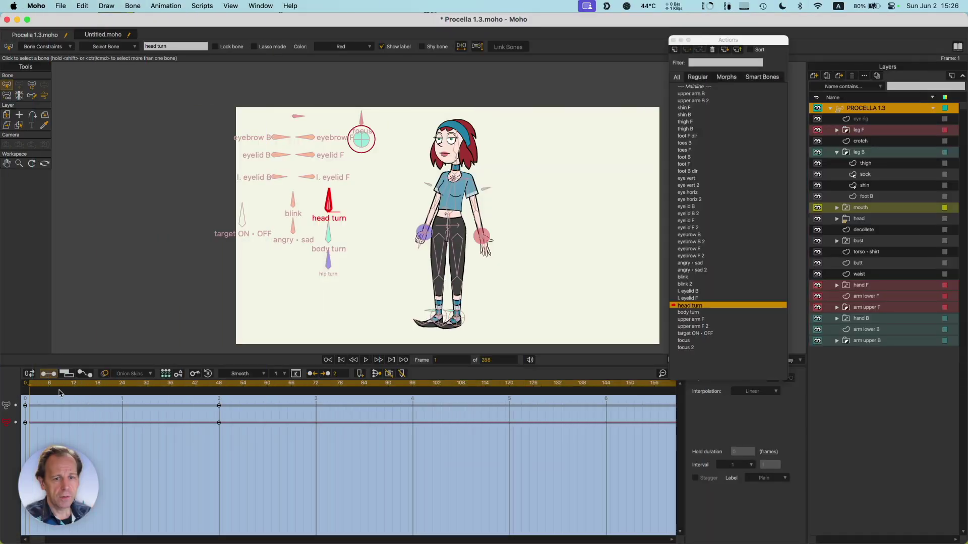
# - Scrub the head turn action to frame 16 and key the shin F and foot F dir bones there with Transform Bone
pyautogui.moveTo(59, 392); pyautogui.dragTo(90, 396)
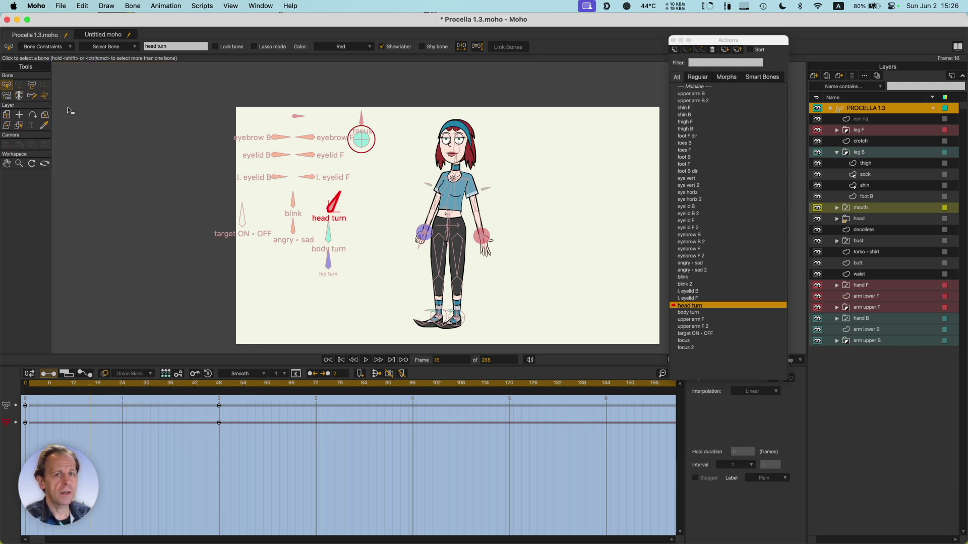
pyautogui.click(32, 87)
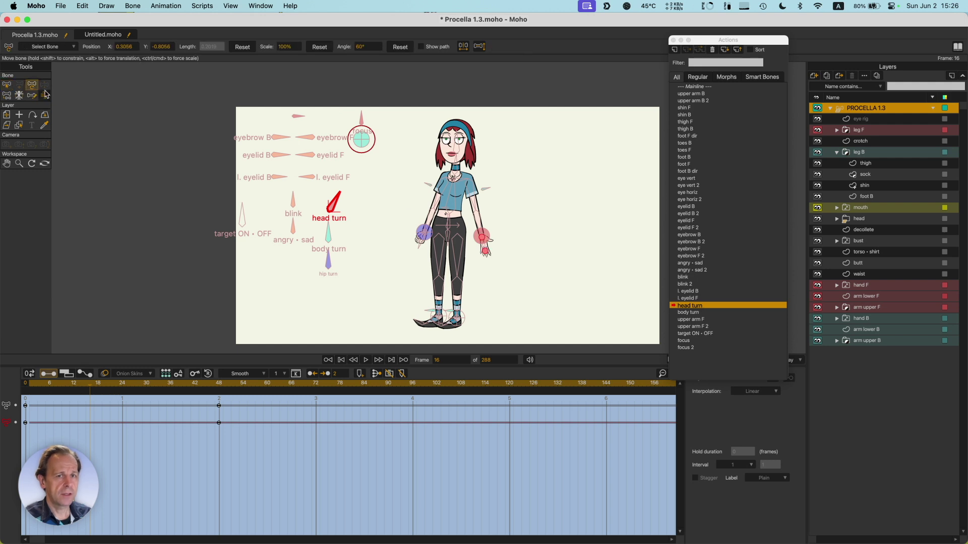
pyautogui.click(461, 299)
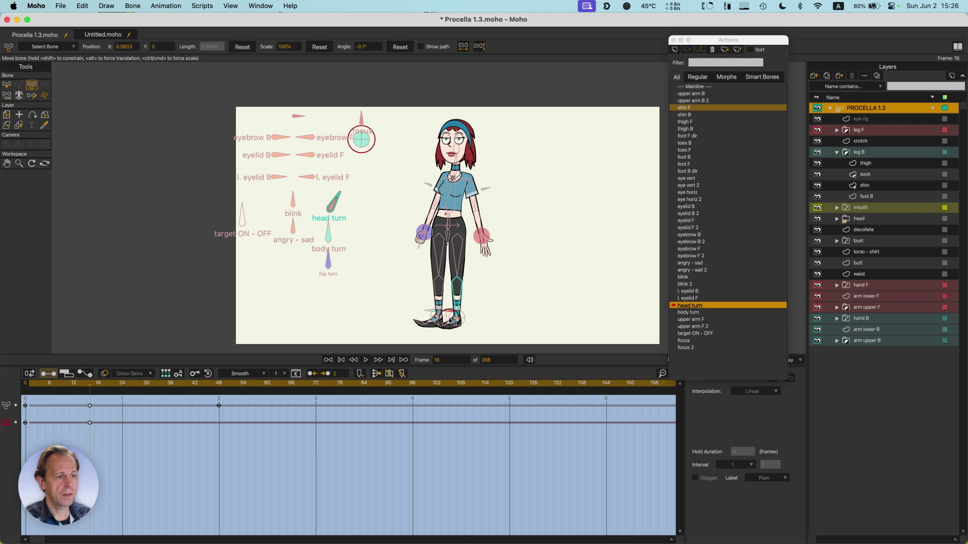
pyautogui.click(443, 317)
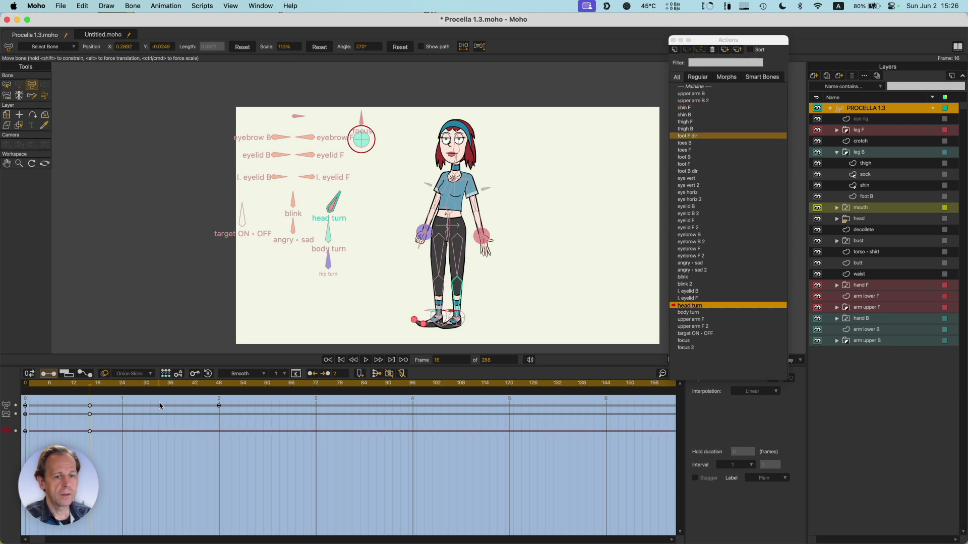
# - Key the hand F and lower arm F bones at frame 16 of the head turn action with Transform Bone and return to frame 0
pyautogui.click(498, 241)
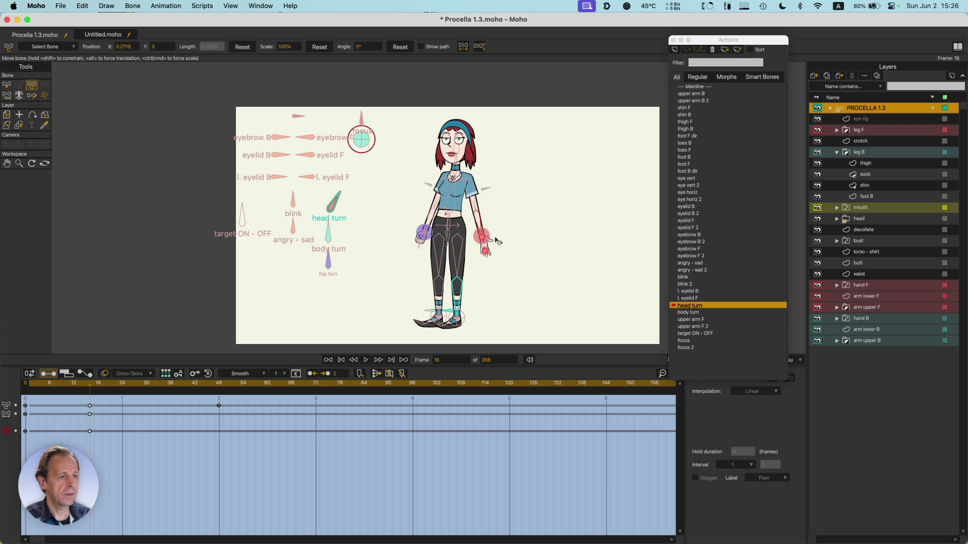
pyautogui.moveTo(485, 250); pyautogui.dragTo(480, 258)
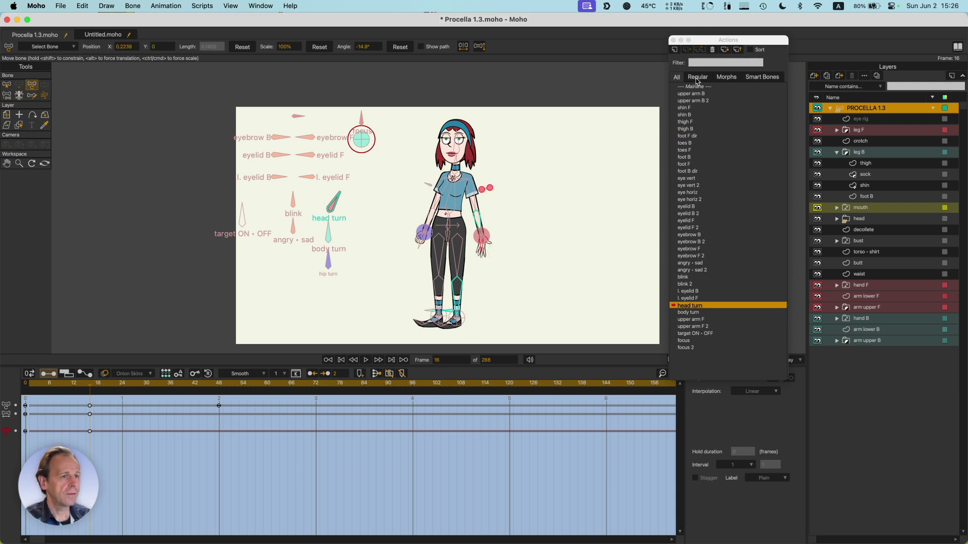
pyautogui.scroll(10, 456, 143)
pyautogui.scroll(-2, 353, 327)
pyautogui.moveTo(43, 387); pyautogui.dragTo(10, 388)
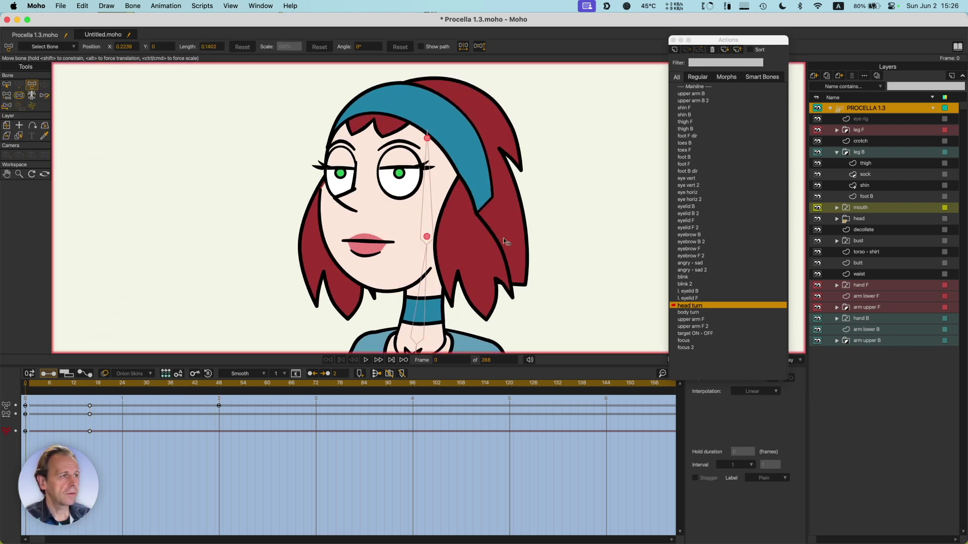
# - Return to the Mainline and swing the head turn bone clockwise with Manipulate Bones to test its effect on the limbs
pyautogui.doubleClick(684, 87)
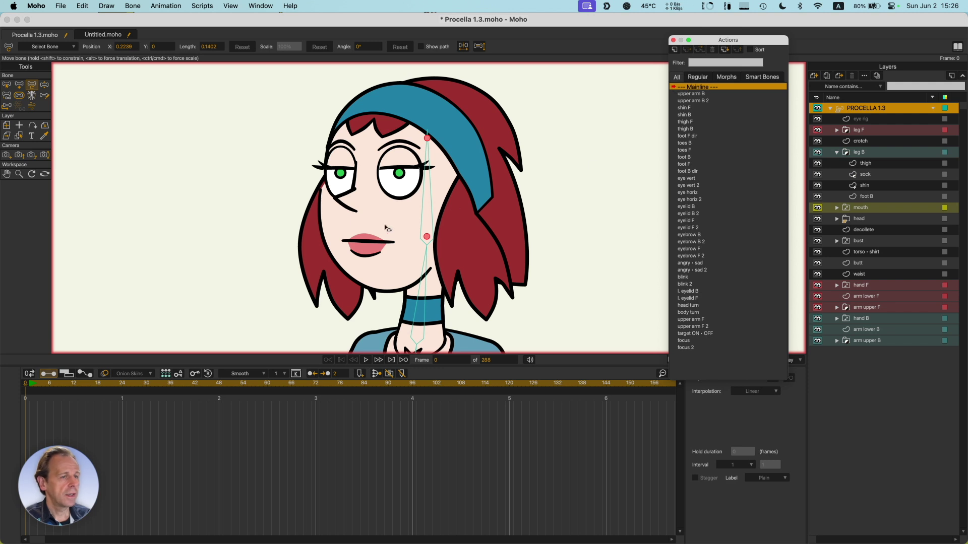
pyautogui.press('super+r')
pyautogui.press('z')
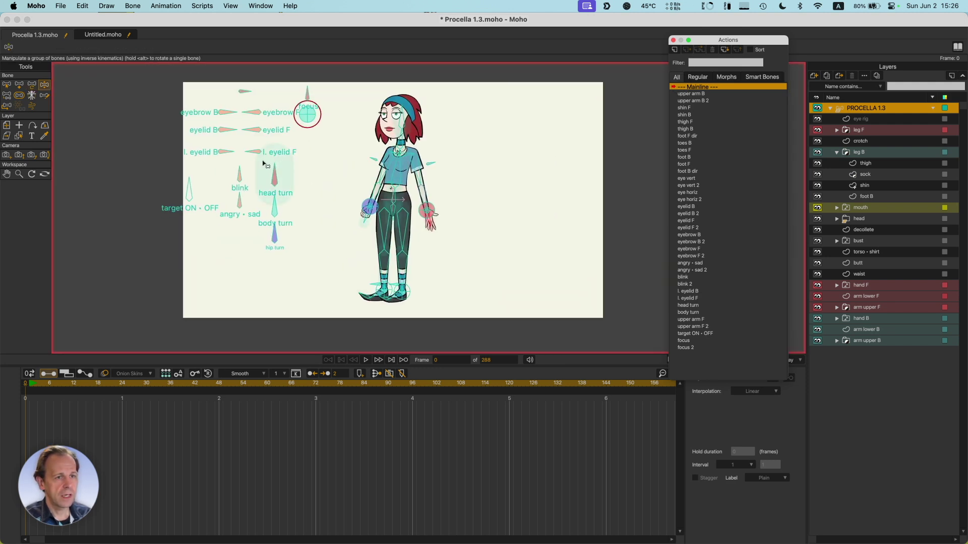
pyautogui.press('n')
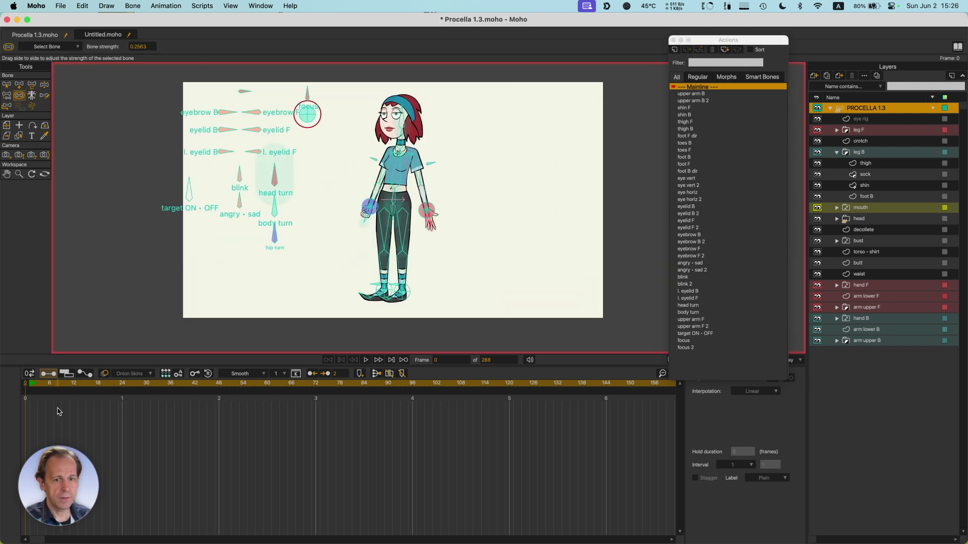
pyautogui.click(274, 177)
pyautogui.press('z')
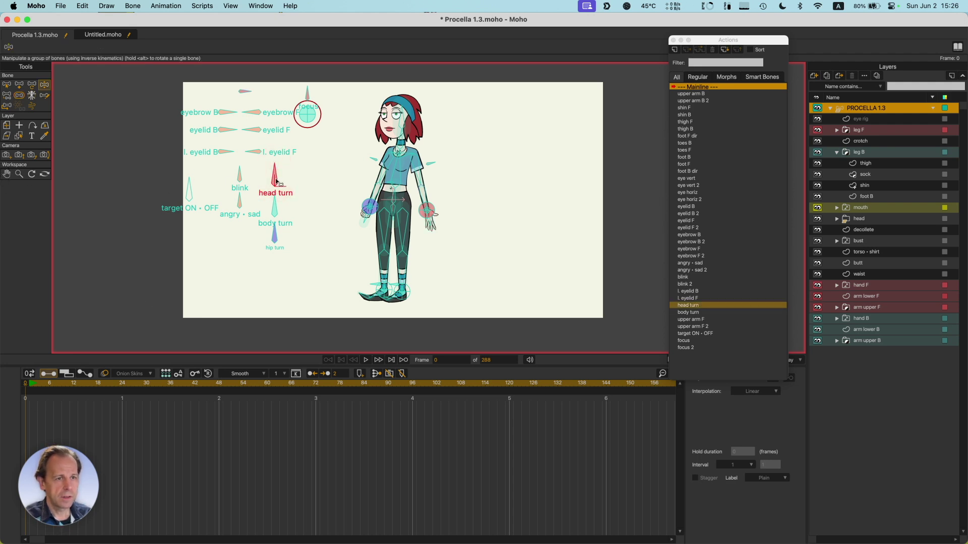
pyautogui.moveTo(275, 171); pyautogui.dragTo(328, 188)
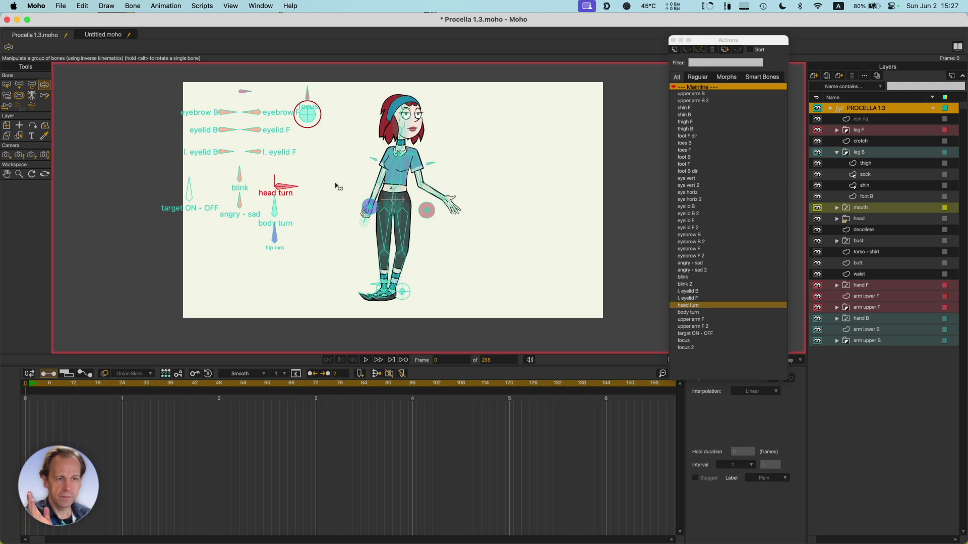
# - Open the head turn action and delete the frame 16 keys for the shin F bone's angle and the foot F dir bone's scale
pyautogui.doubleClick(726, 306)
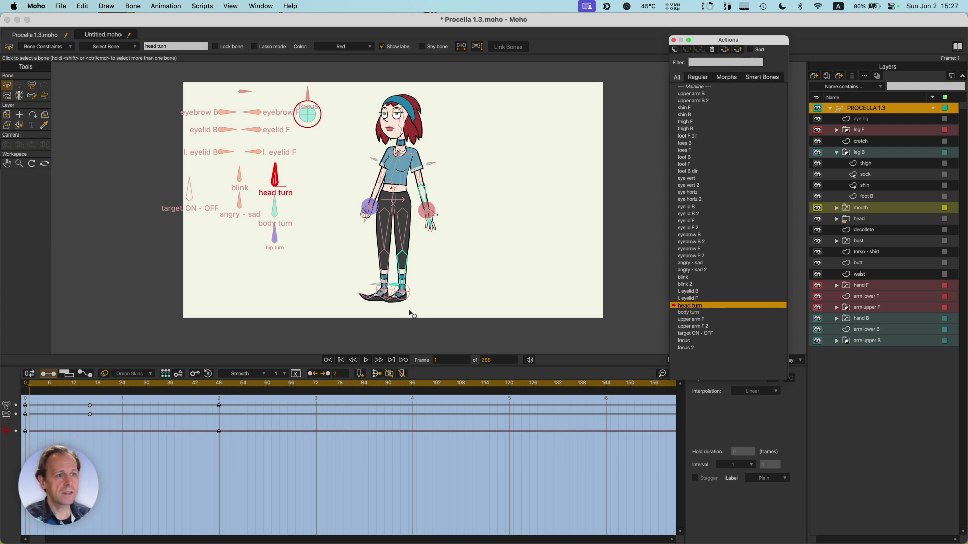
pyautogui.scroll(2, 446, 209)
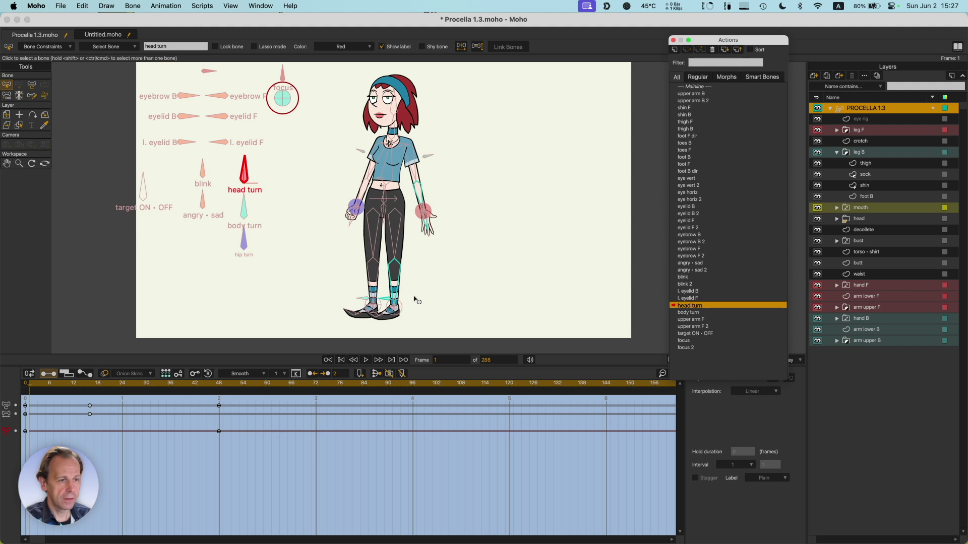
pyautogui.scroll(2, 414, 300)
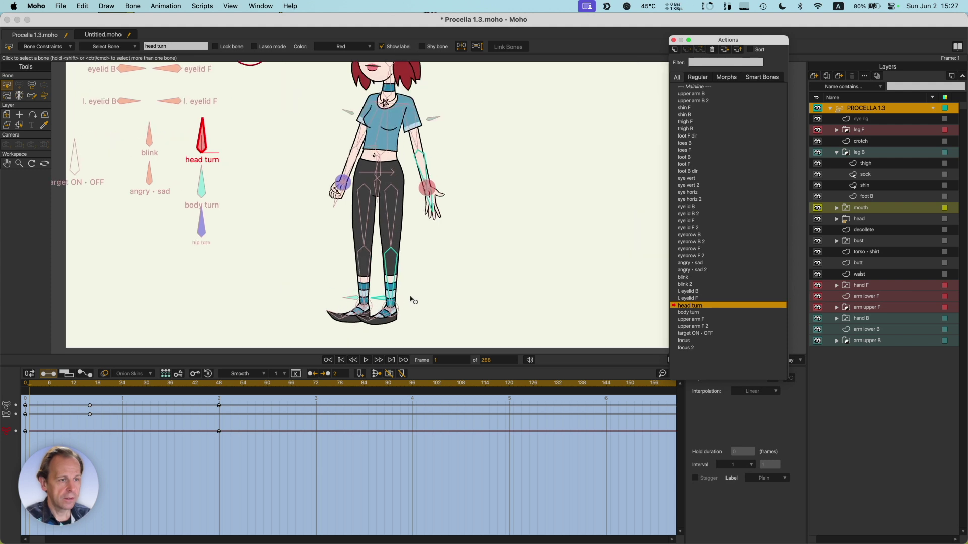
pyautogui.click(398, 273)
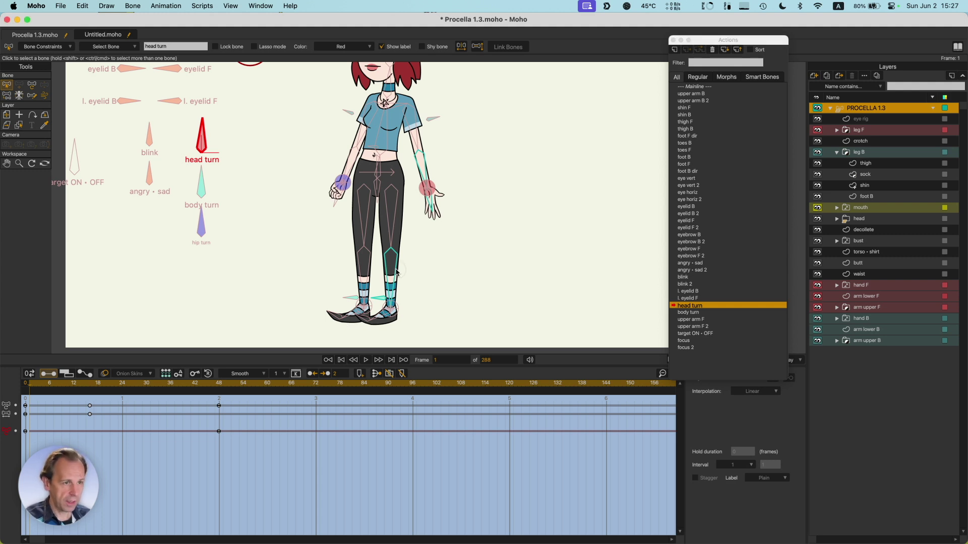
pyautogui.click(397, 272)
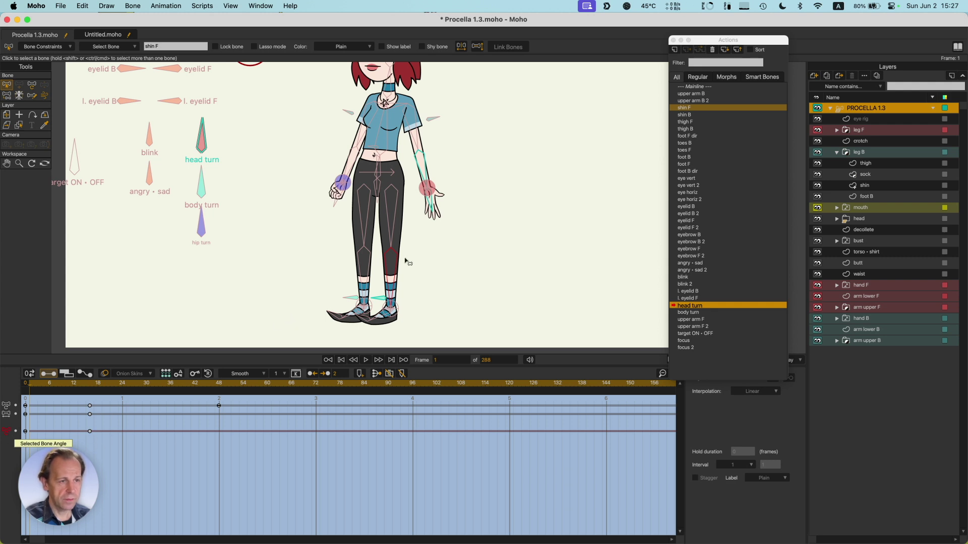
pyautogui.moveTo(103, 440); pyautogui.dragTo(12, 430)
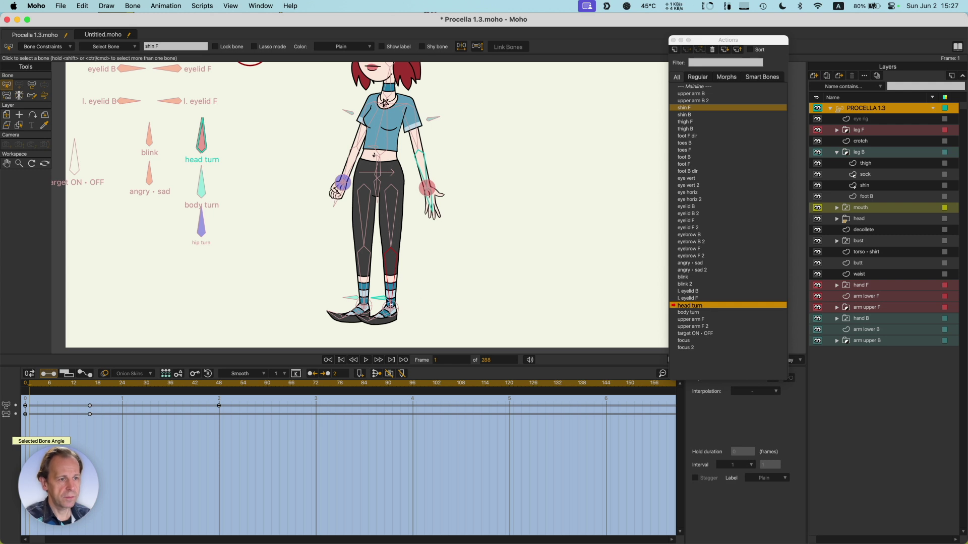
pyautogui.click(383, 301)
pyautogui.moveTo(109, 442); pyautogui.dragTo(74, 424)
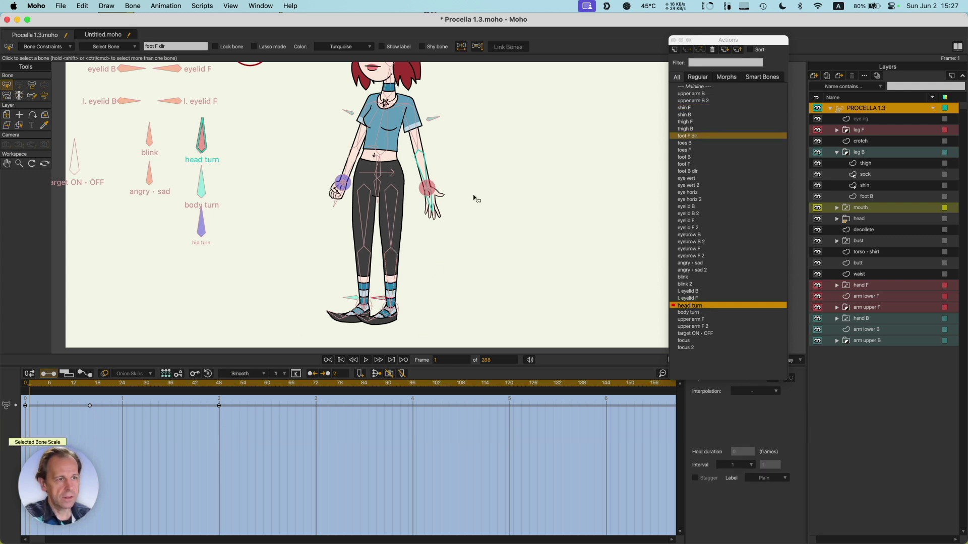
# - Delete the frame 16 keys of the hand F and lower arm F bones from the head turn action and deselect all bones
pyautogui.click(434, 207)
pyautogui.click(15, 422)
pyautogui.click(425, 168)
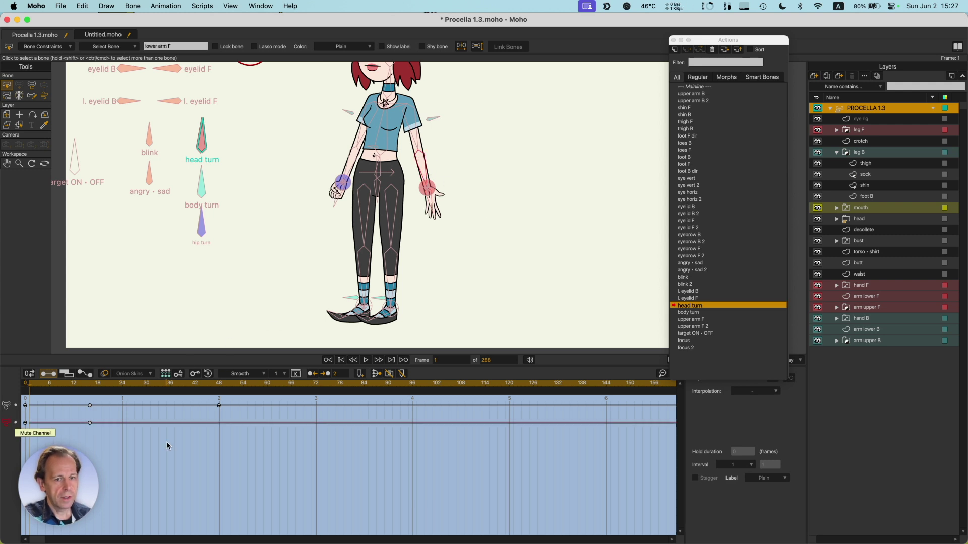
pyautogui.click(4, 425)
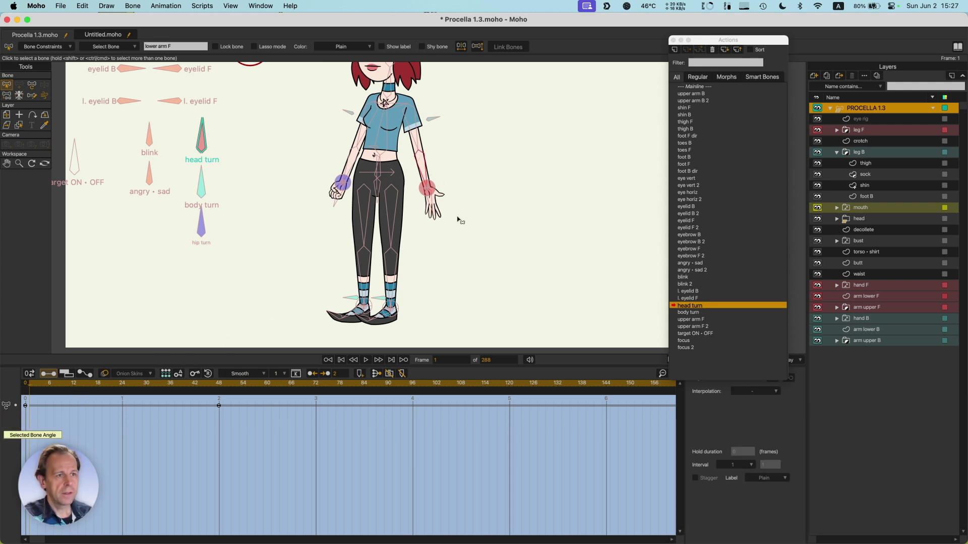
pyautogui.scroll(-2, 458, 232)
pyautogui.click(474, 231)
pyautogui.scroll(3, 499, 205)
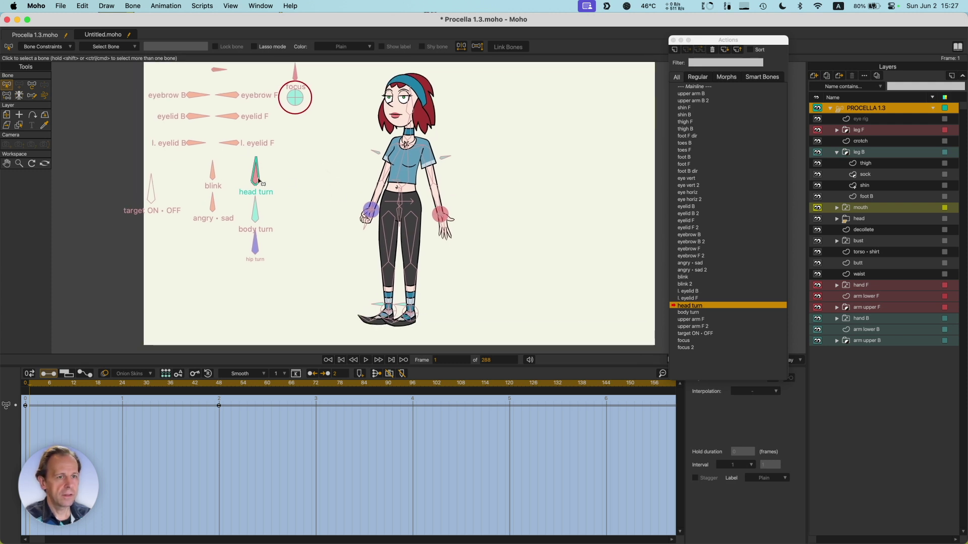
# - Switch back to the Mainline and retest the cleaned head turn by swinging its bone counterclockwise with Manipulate Bones
pyautogui.click(702, 86)
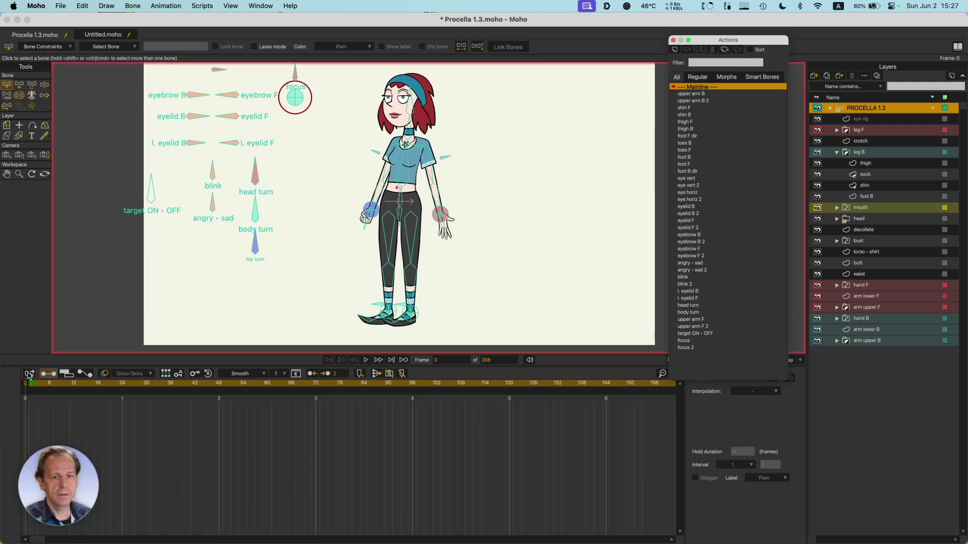
pyautogui.press('z')
pyautogui.click(255, 173)
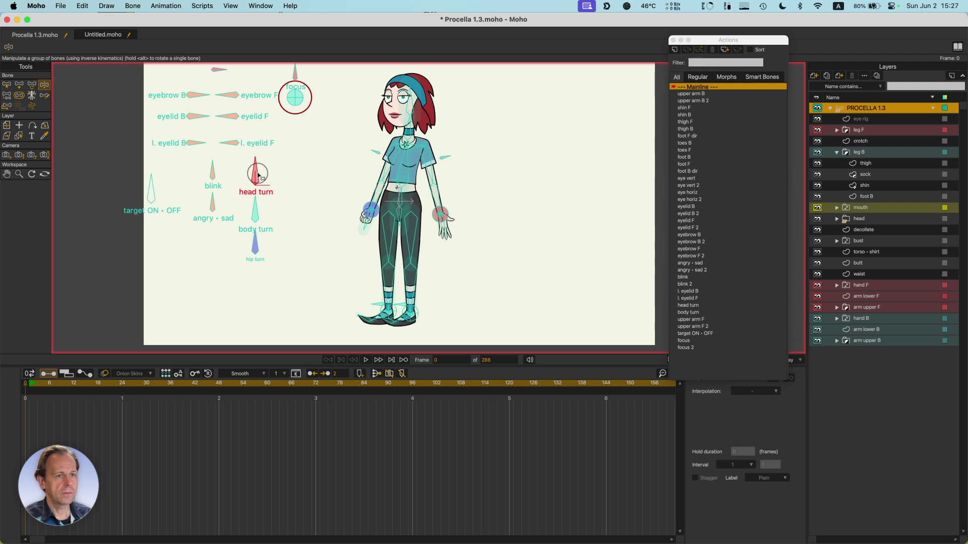
pyautogui.moveTo(247, 165); pyautogui.dragTo(214, 132)
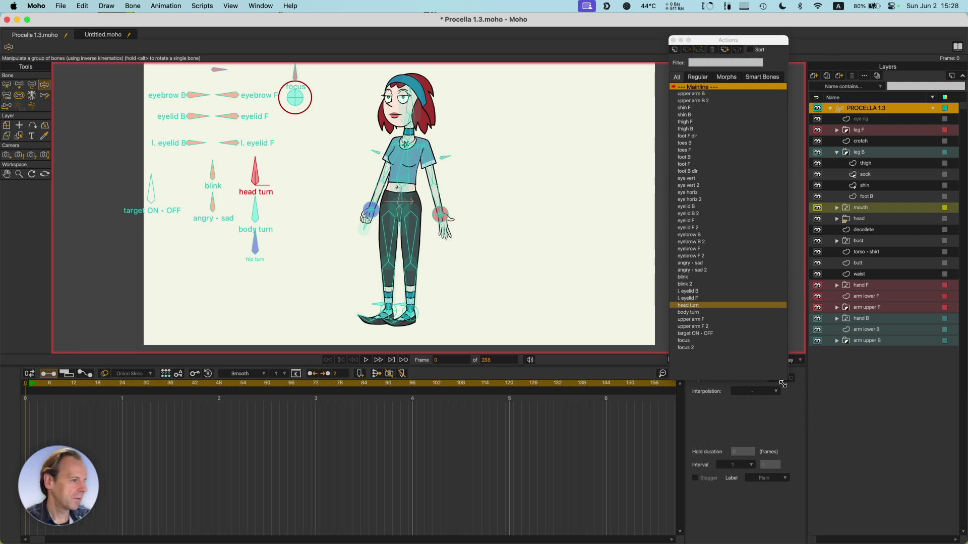
# - Move the Mainline timeline to frame 1 and back to frame 0
pyautogui.click(30, 386)
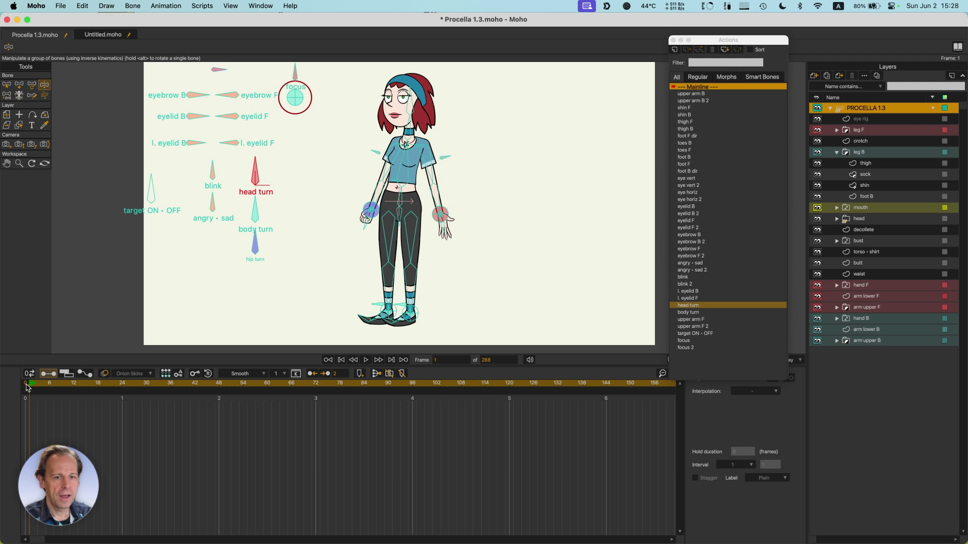
pyautogui.click(27, 387)
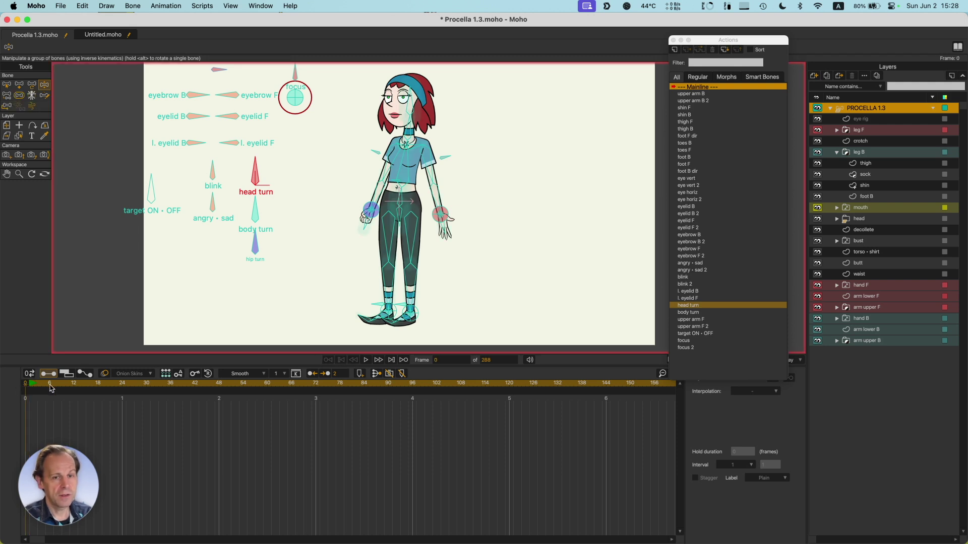